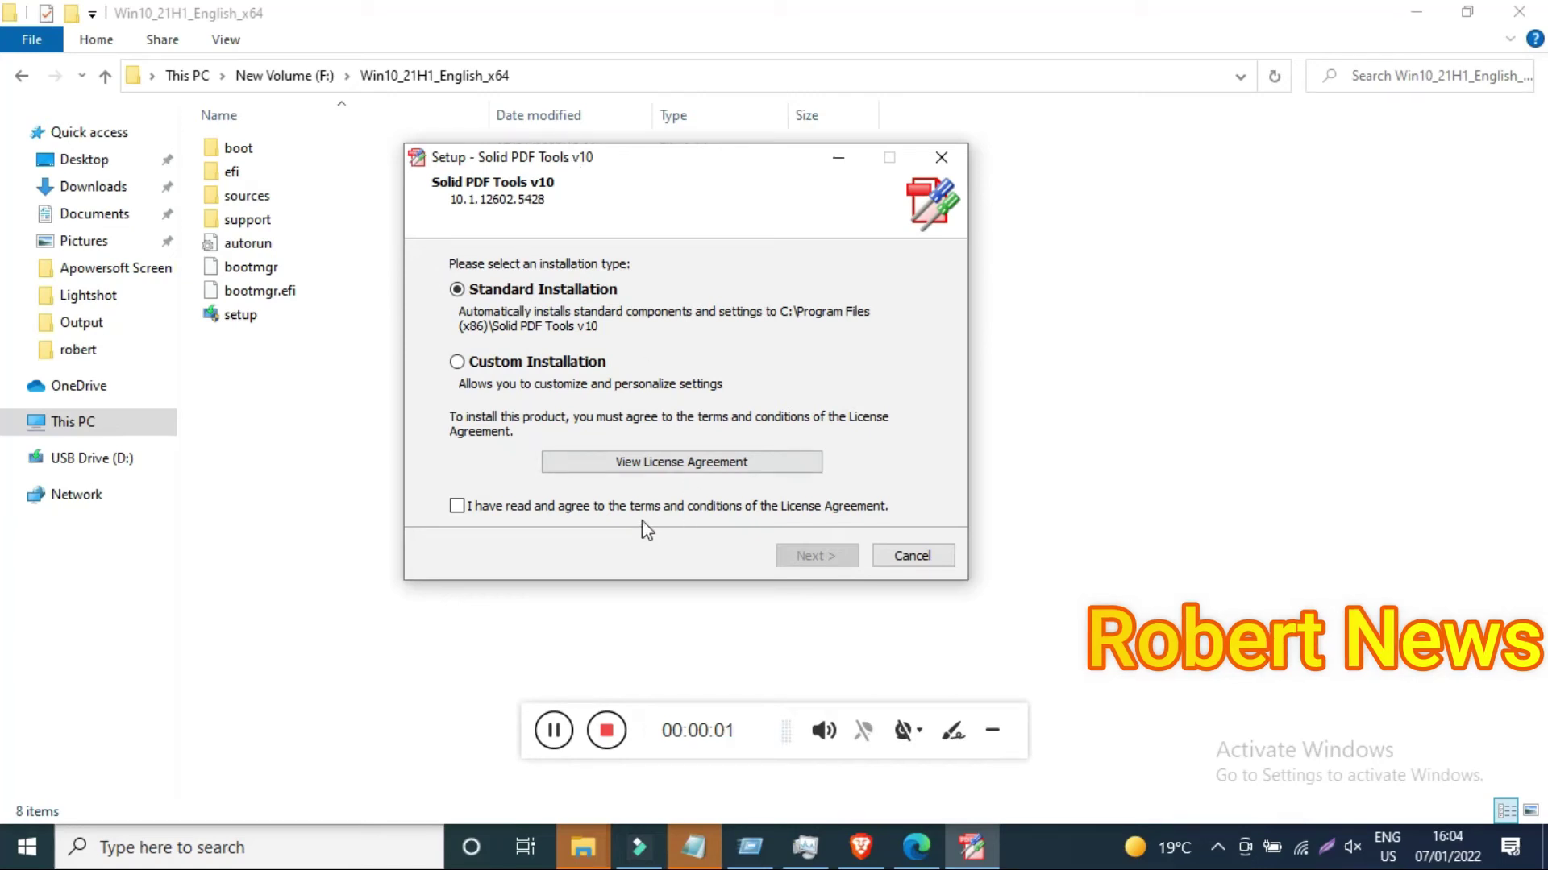
# Step: Agree to the license terms, keeping Standard Installation selected
pyautogui.click(657, 513)
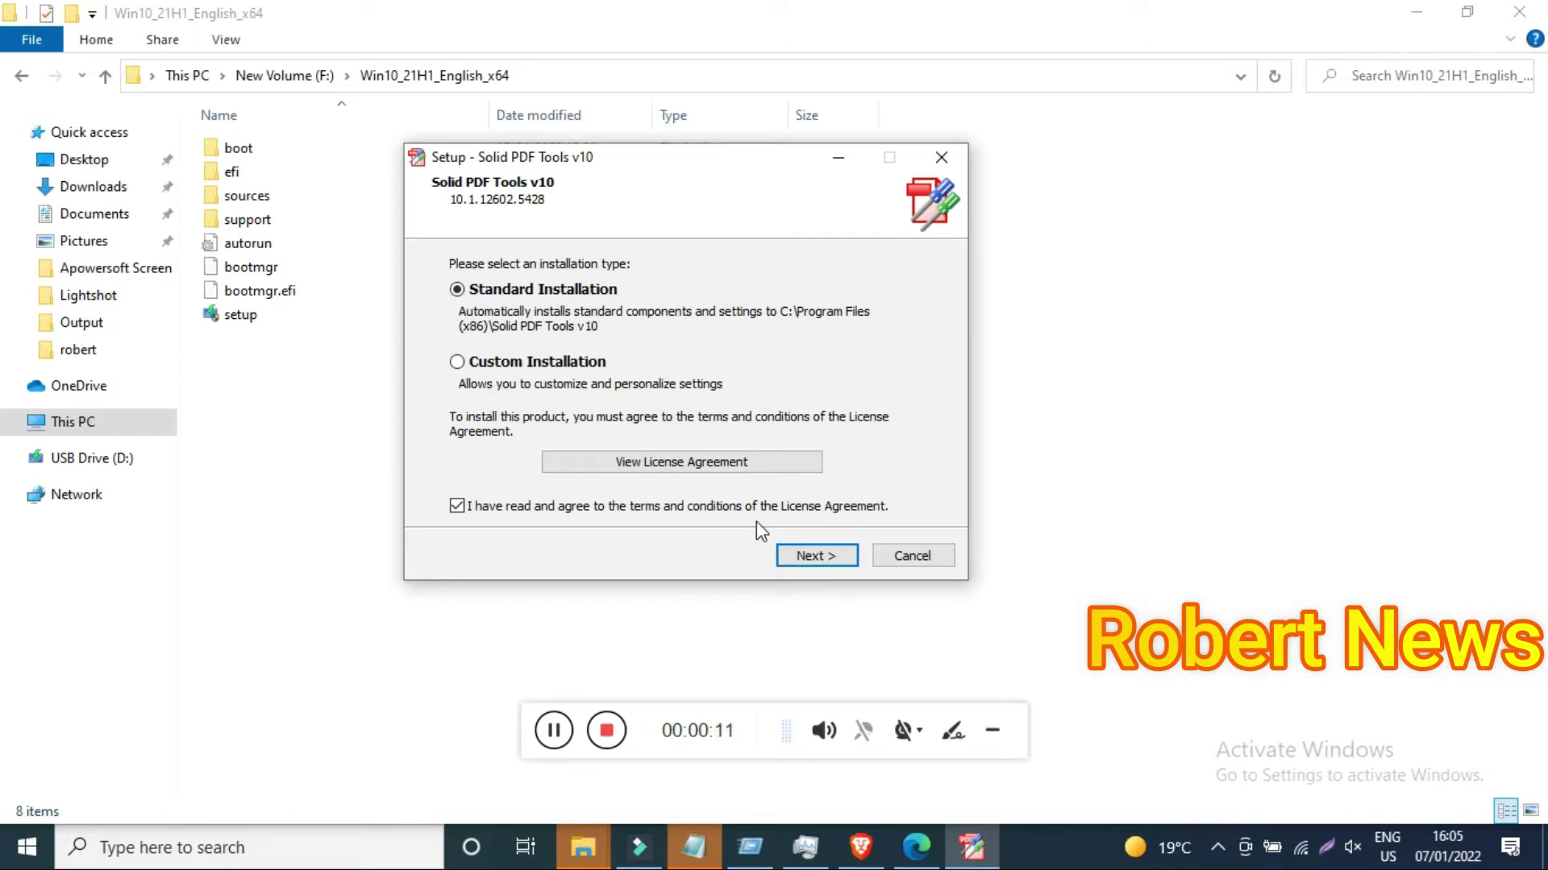
# Step: Start the standard installation and move the PDF Creator setup window aside while it runs
pyautogui.click(812, 558)
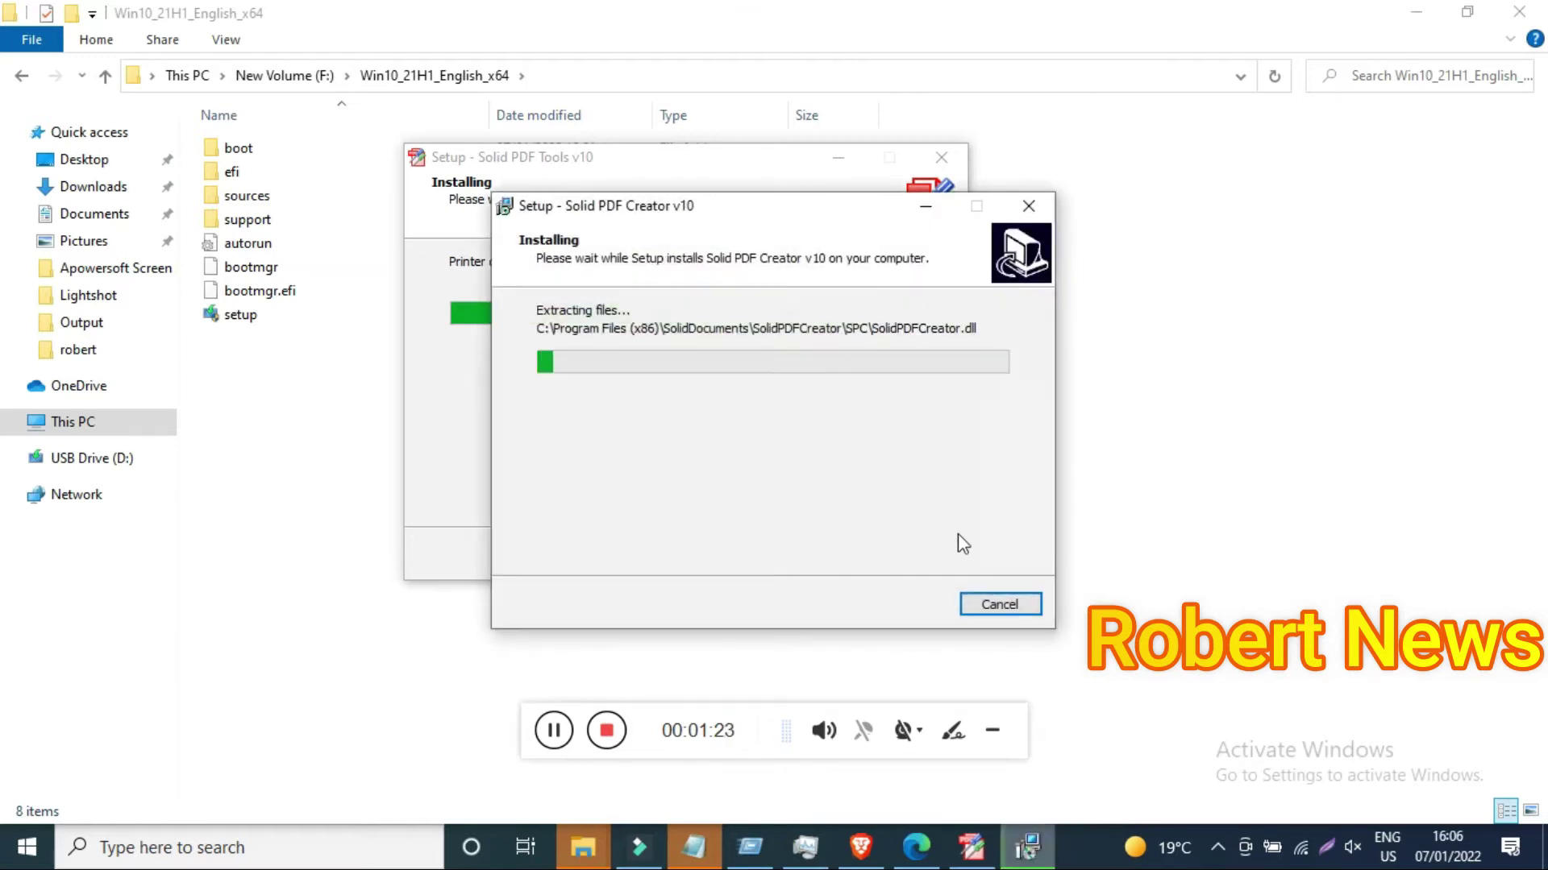
pyautogui.moveTo(811, 228)
pyautogui.mouseDown()
pyautogui.moveTo(971, 158)
pyautogui.moveTo(975, 136)
pyautogui.mouseUp()
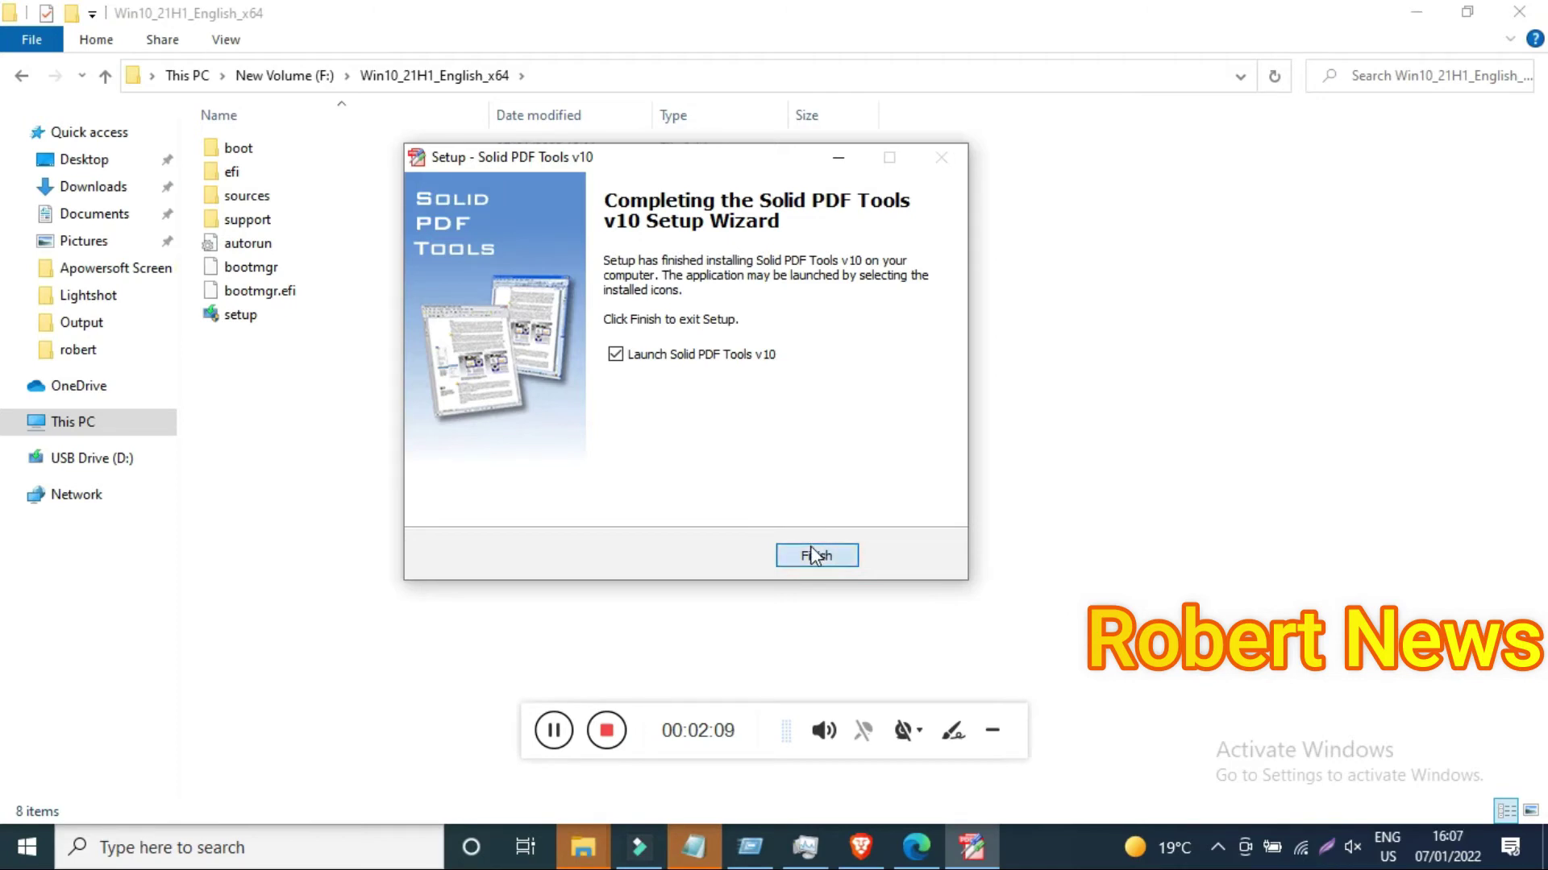
# Step: Finish setup, maximize Solid PDF Tools and browse for a PDF to open
pyautogui.click(650, 354)
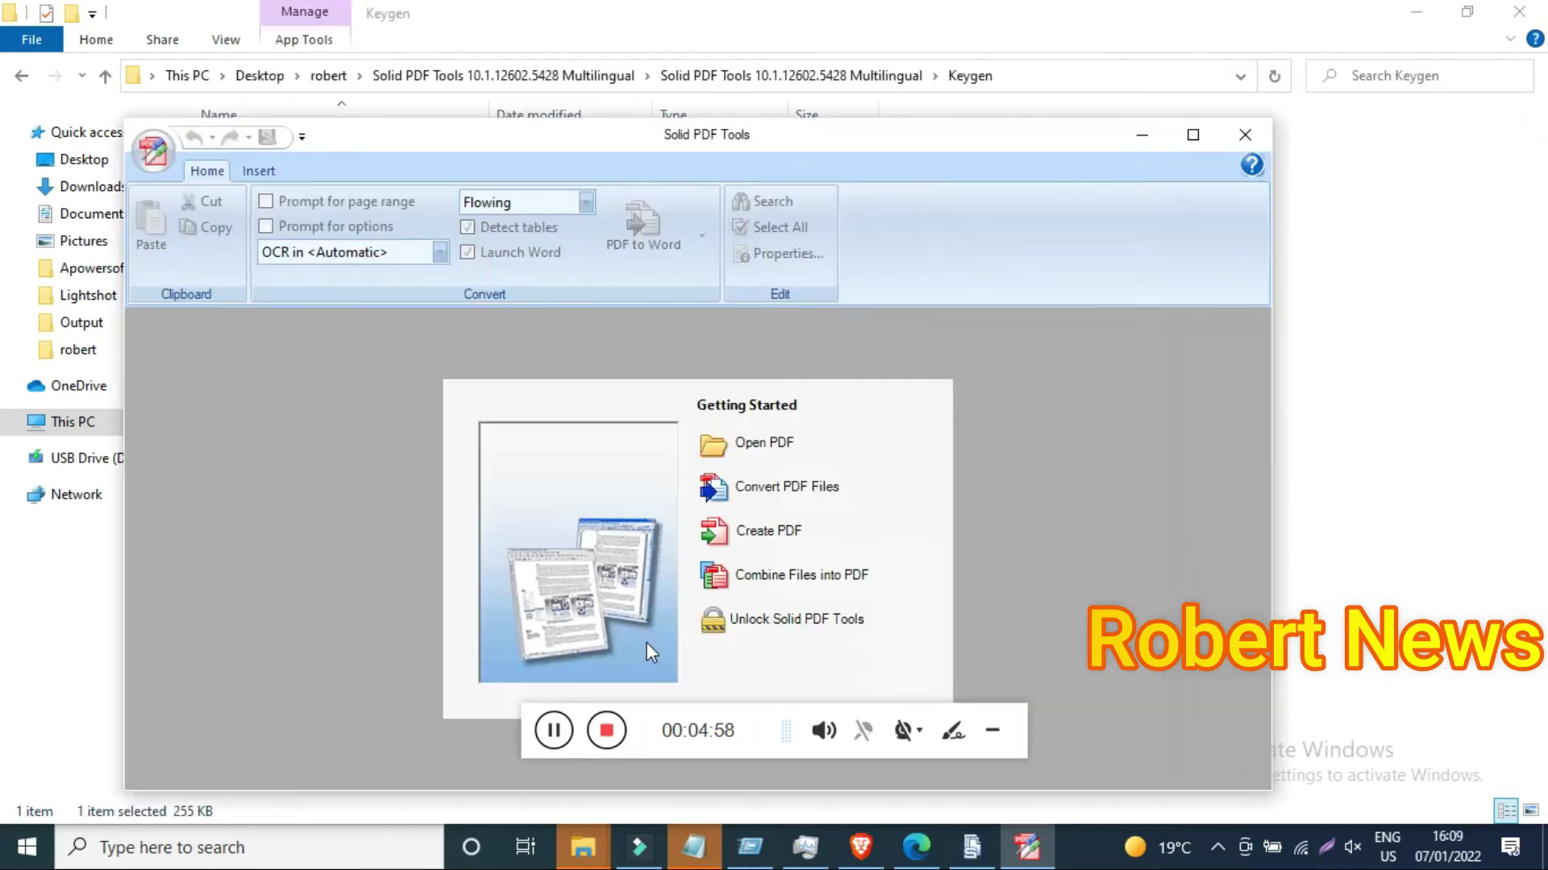
pyautogui.click(1194, 138)
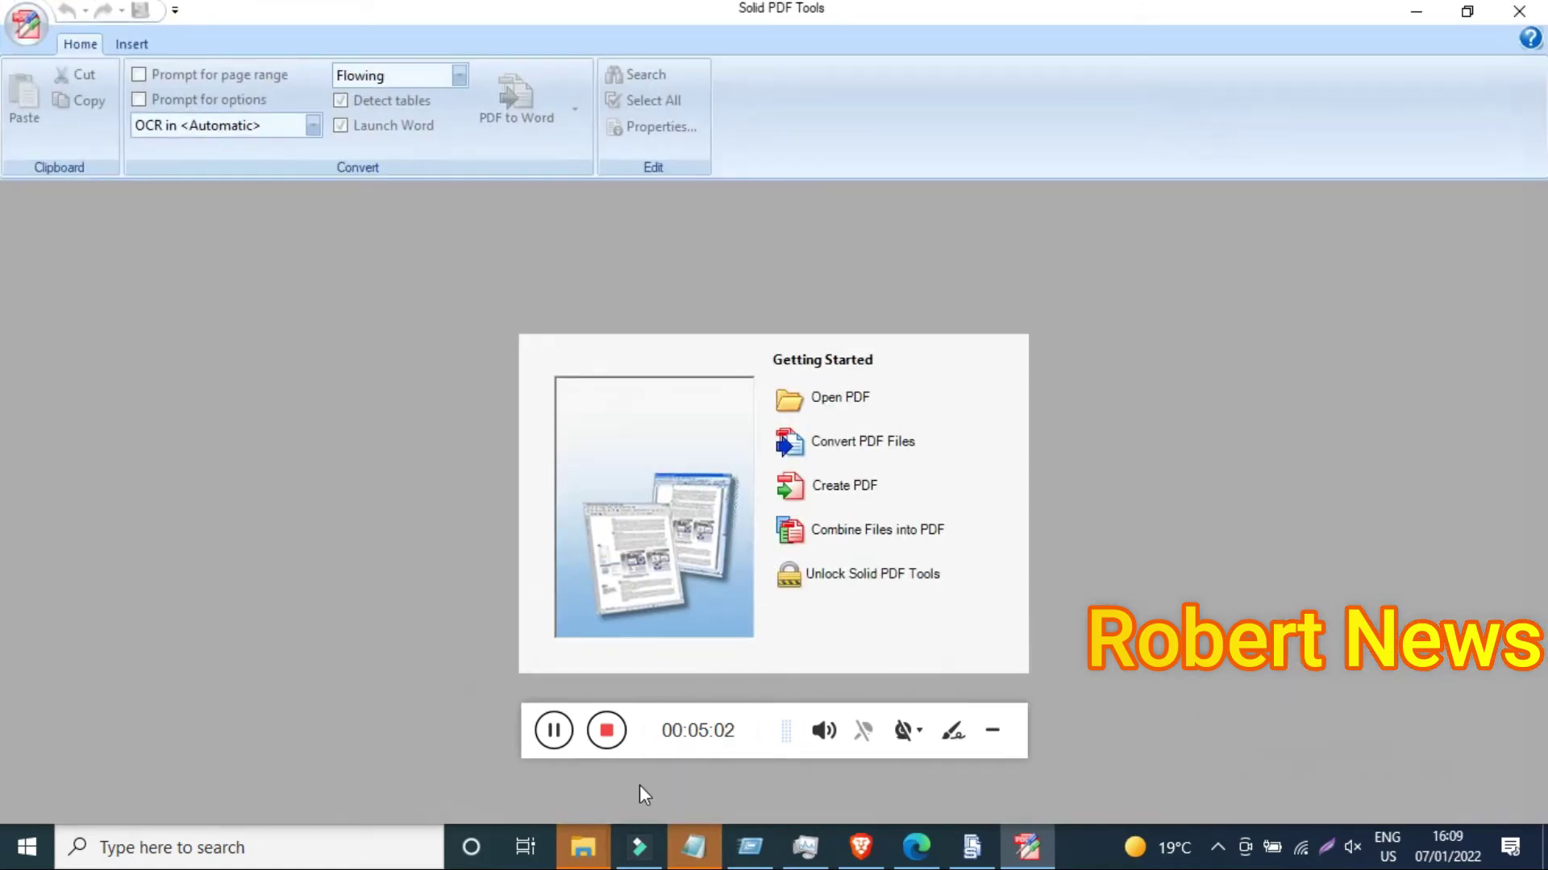
pyautogui.click(827, 397)
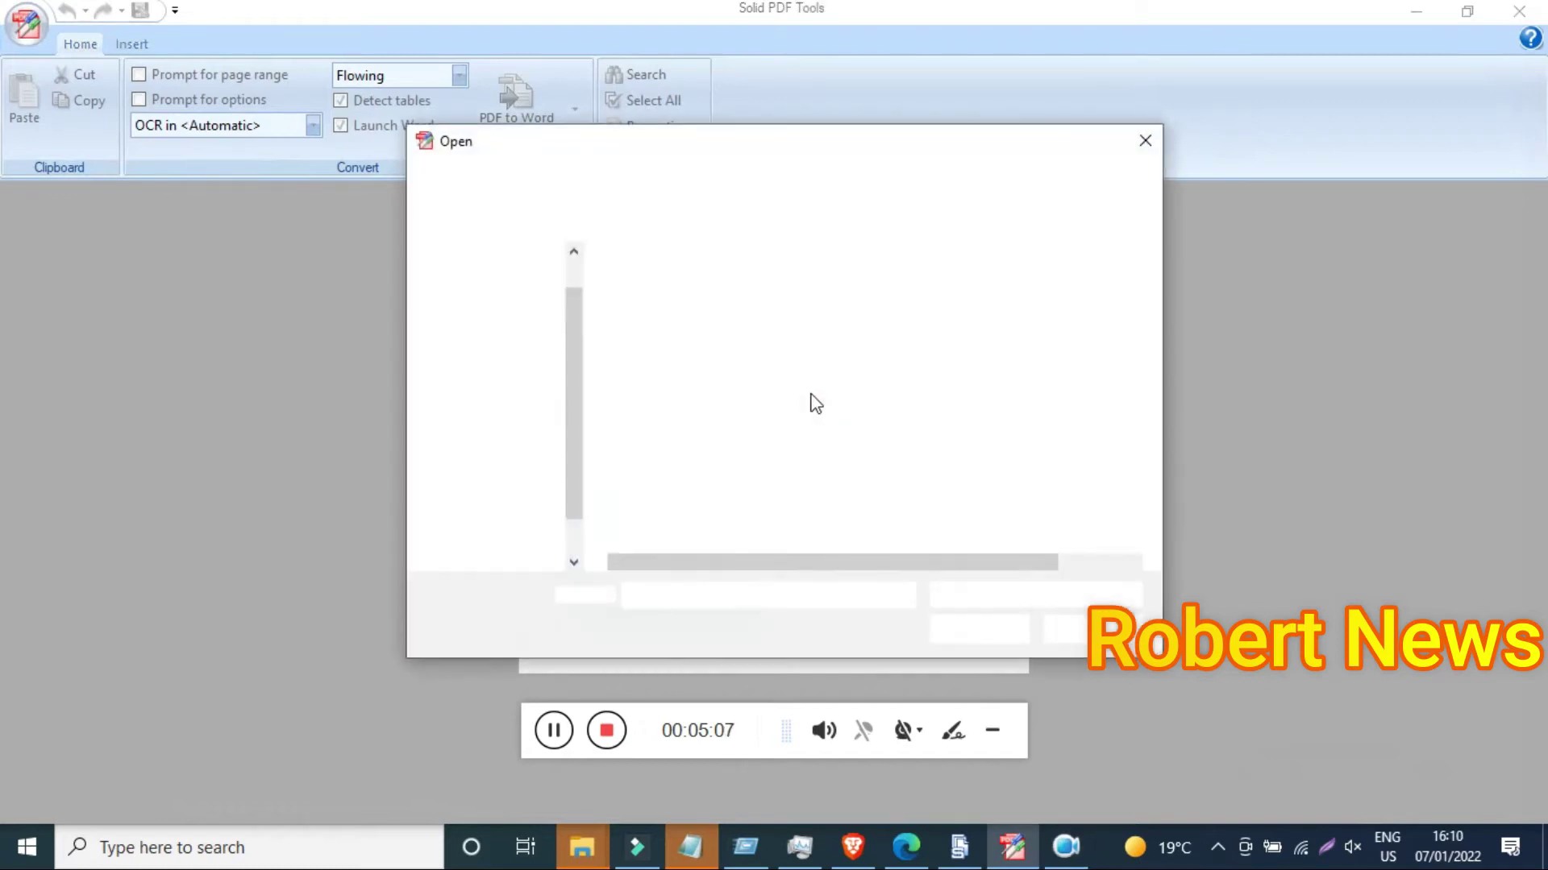
# Step: Load ooo.pdf from the Desktop into the program
pyautogui.click(502, 256)
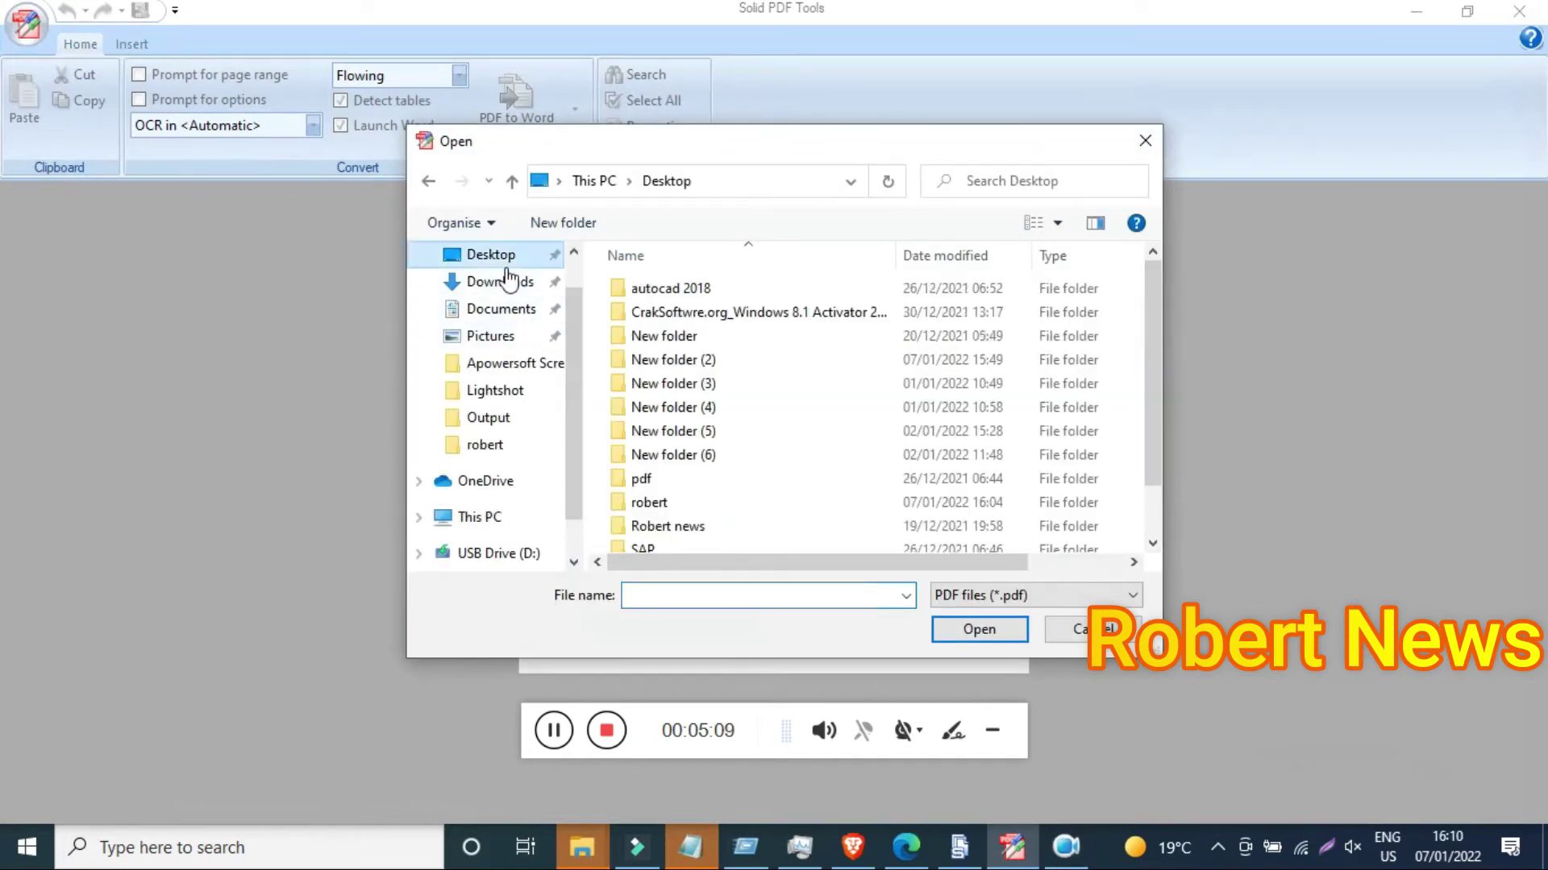
pyautogui.moveTo(1158, 417); pyautogui.dragTo(1161, 460)
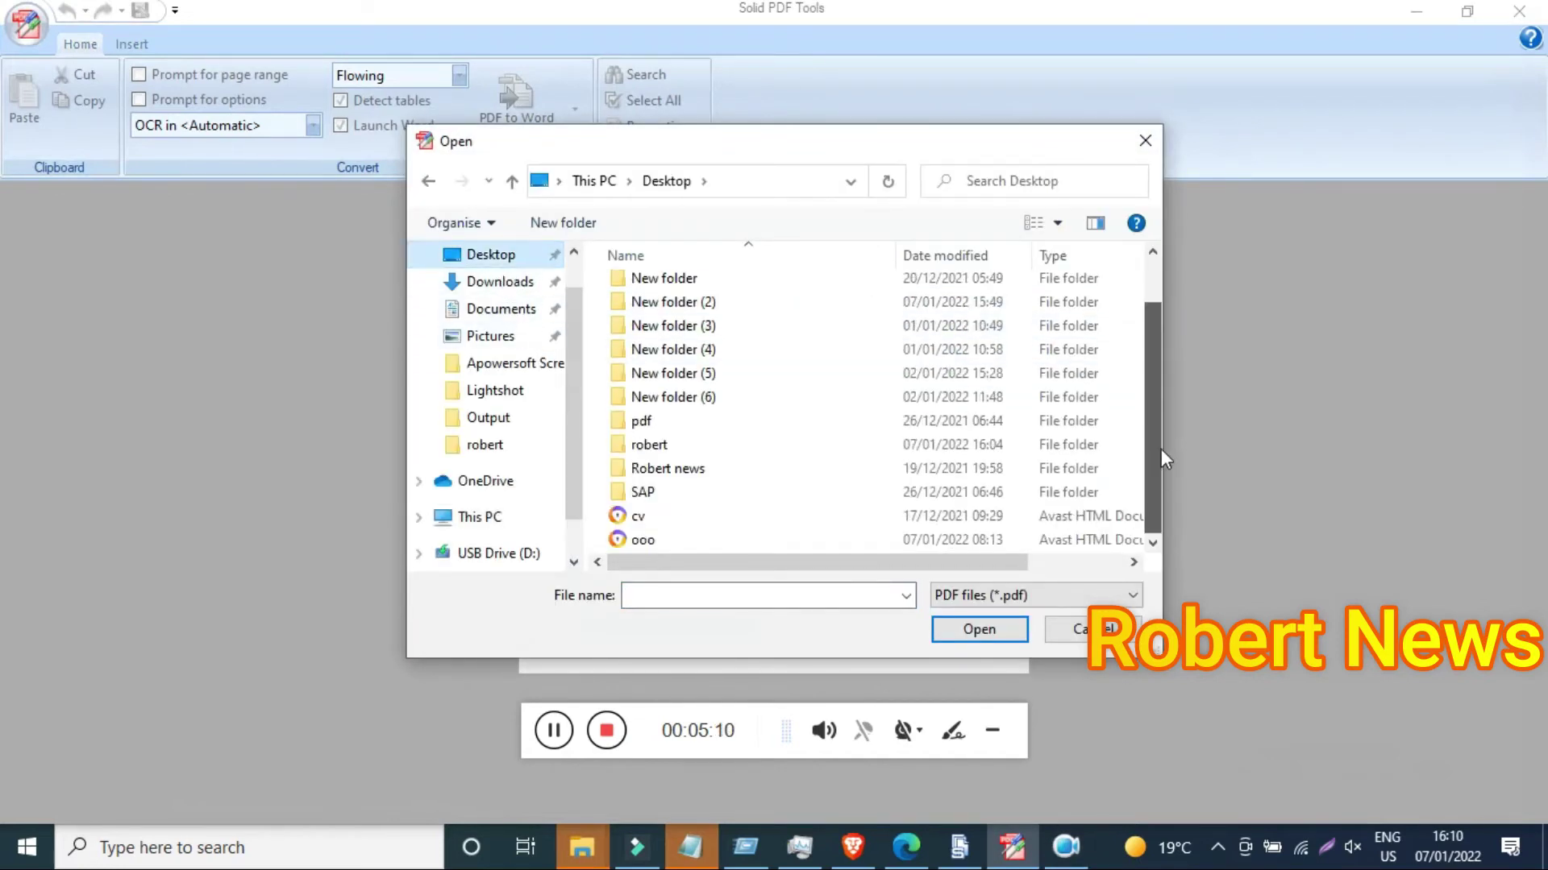
pyautogui.click(668, 539)
pyautogui.doubleClick(669, 539)
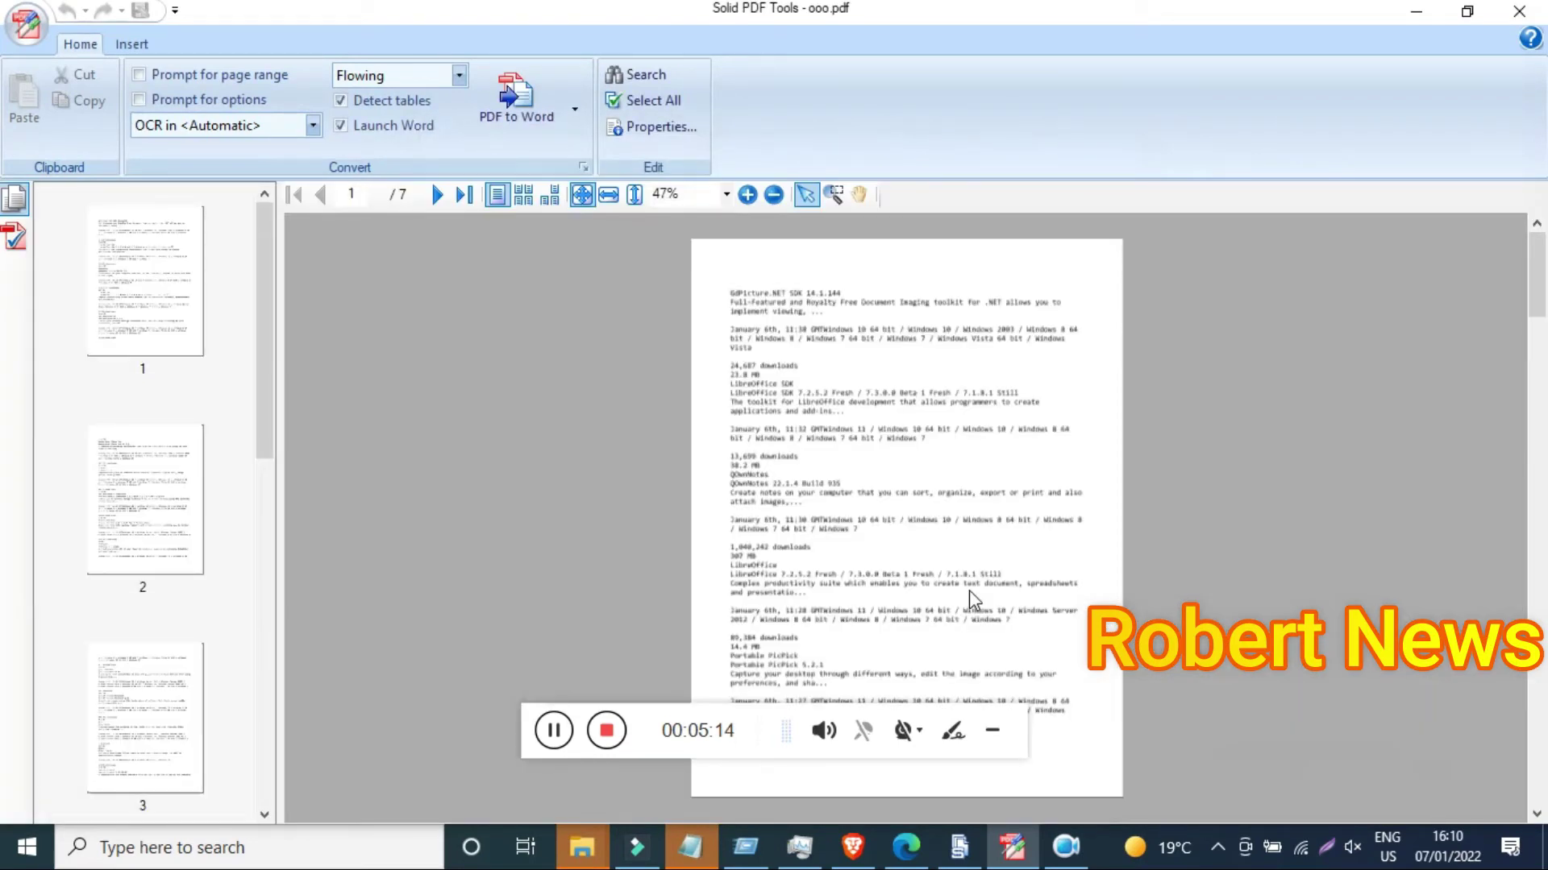
# Step: After a look at the Insert features, change the conversion target from PDF to Word to PDF to Excel
pyautogui.click(128, 46)
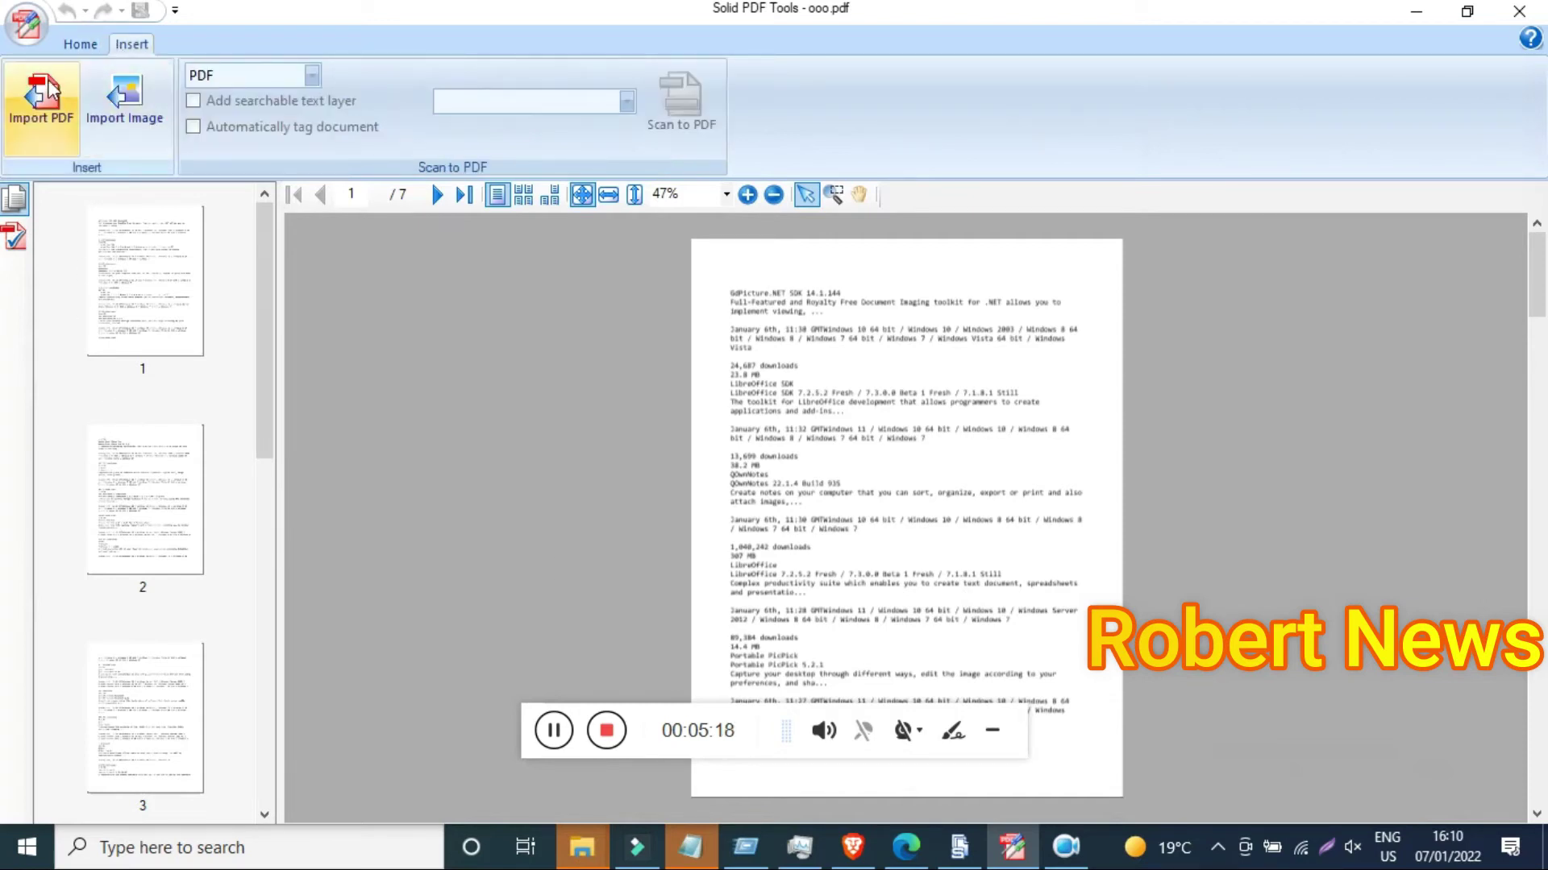
pyautogui.click(79, 47)
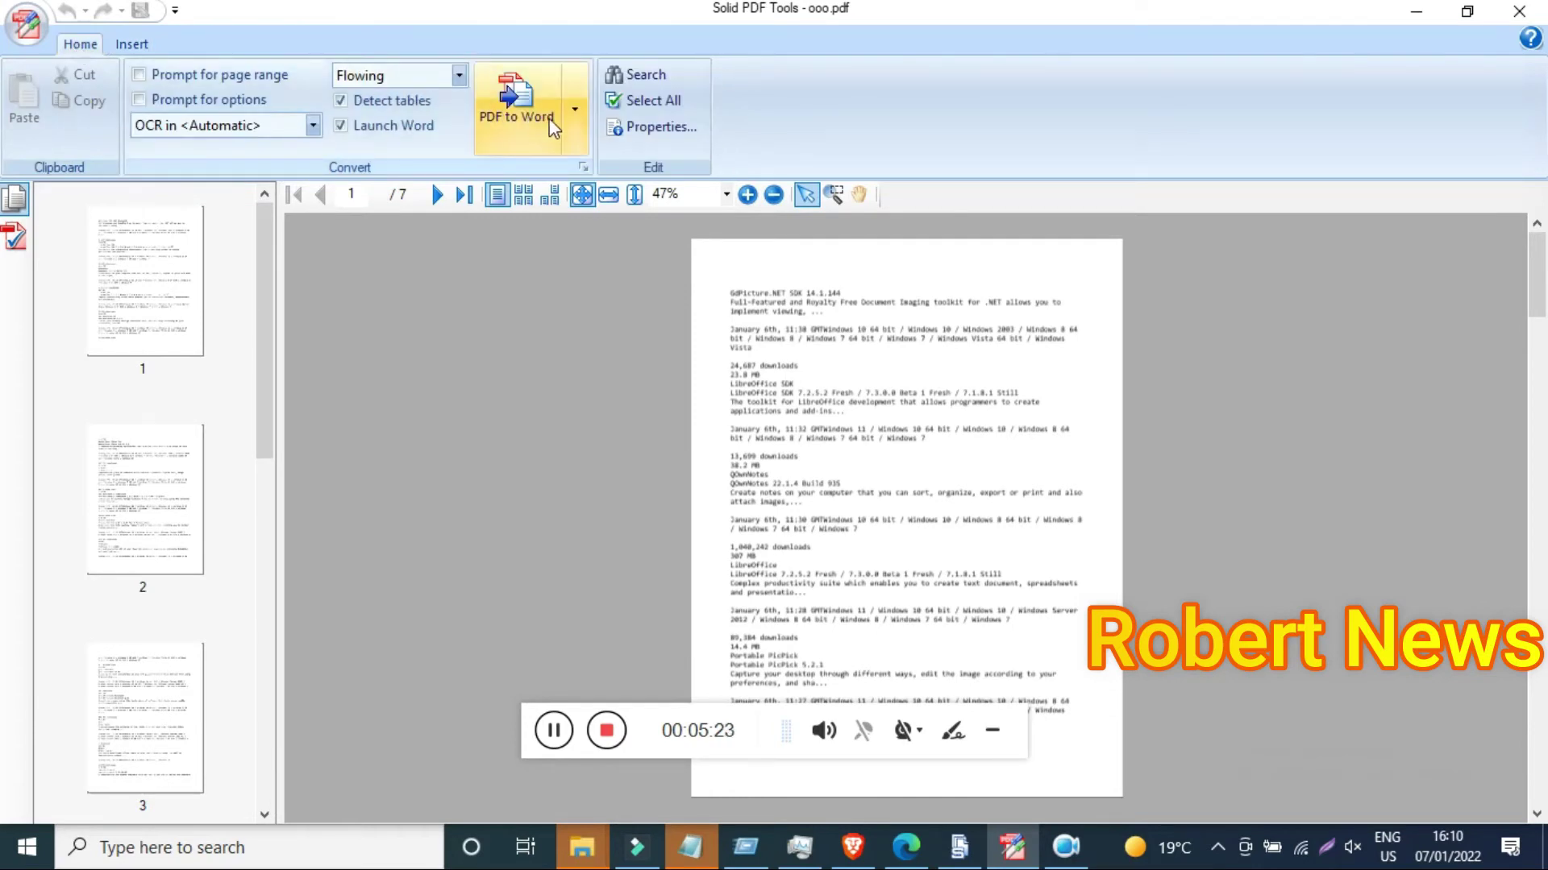
pyautogui.click(572, 110)
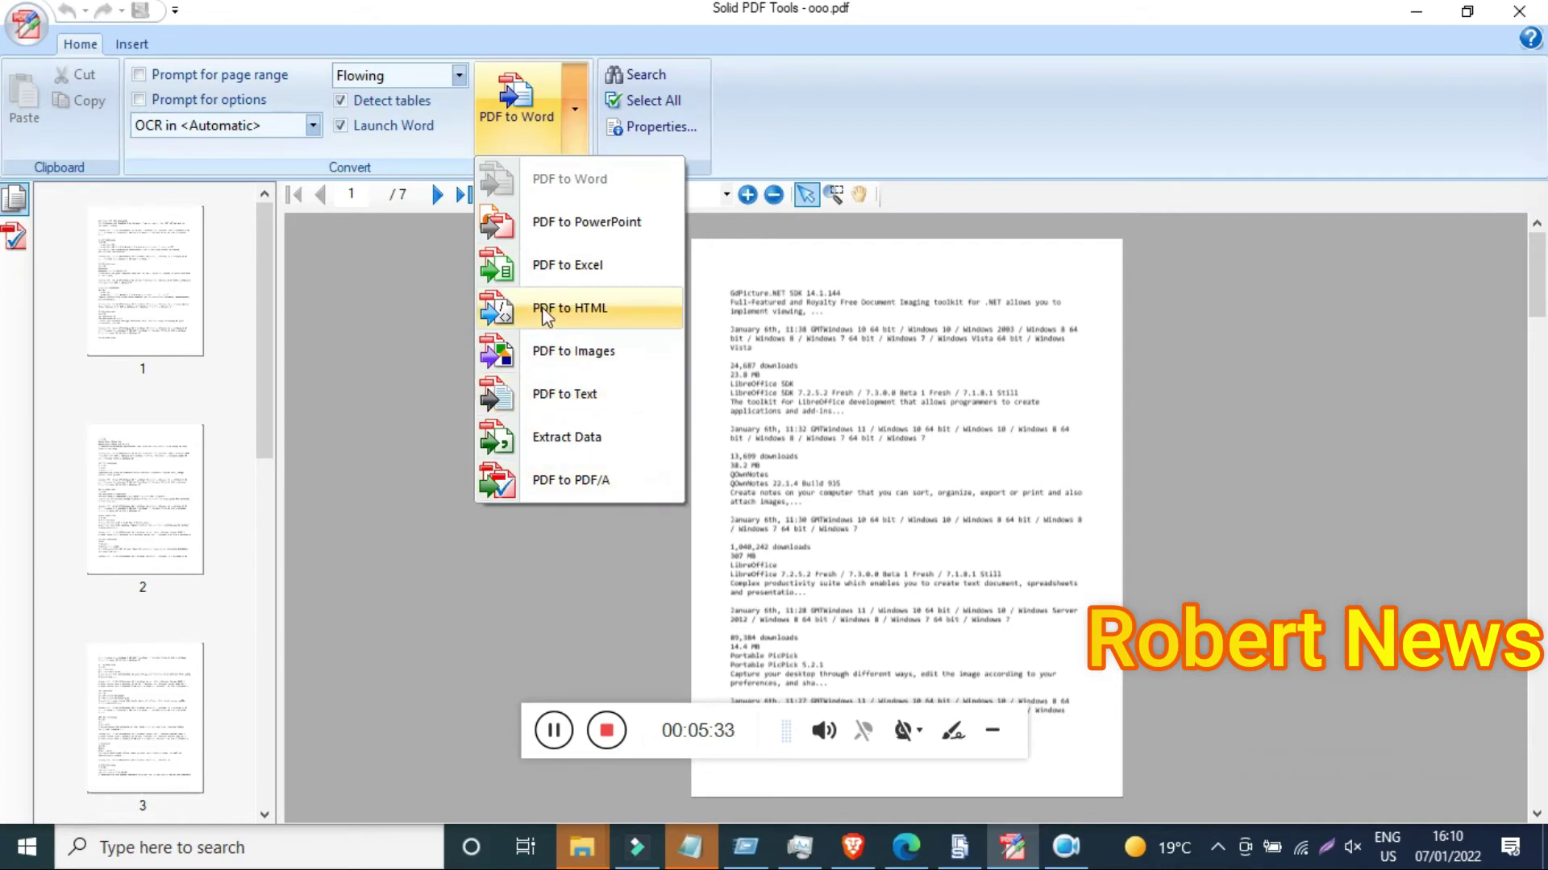
pyautogui.click(556, 268)
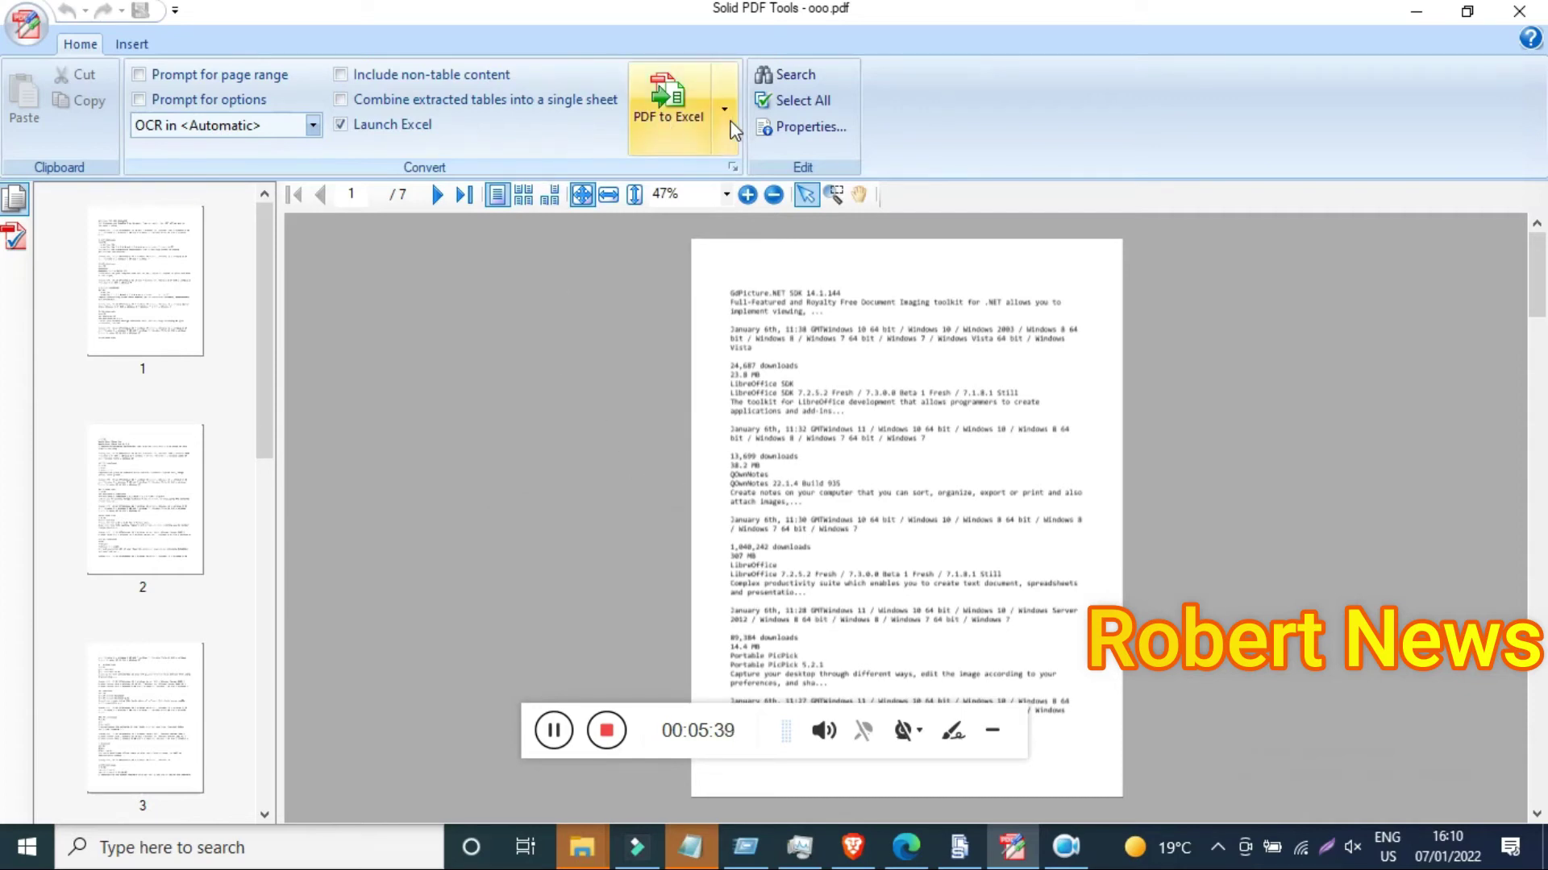
pyautogui.click(708, 118)
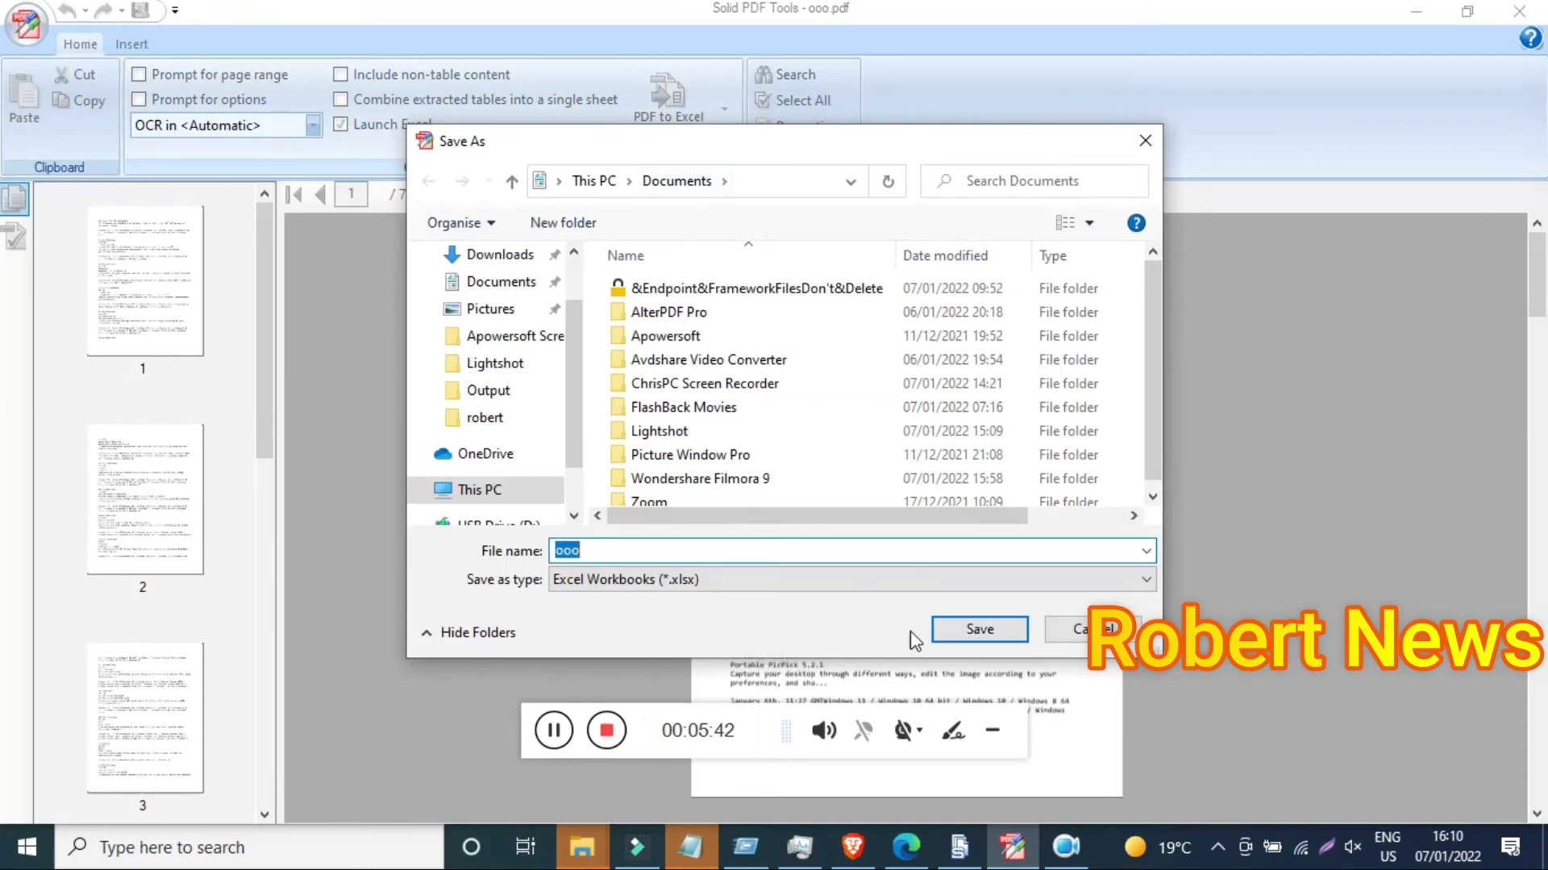
pyautogui.click(967, 630)
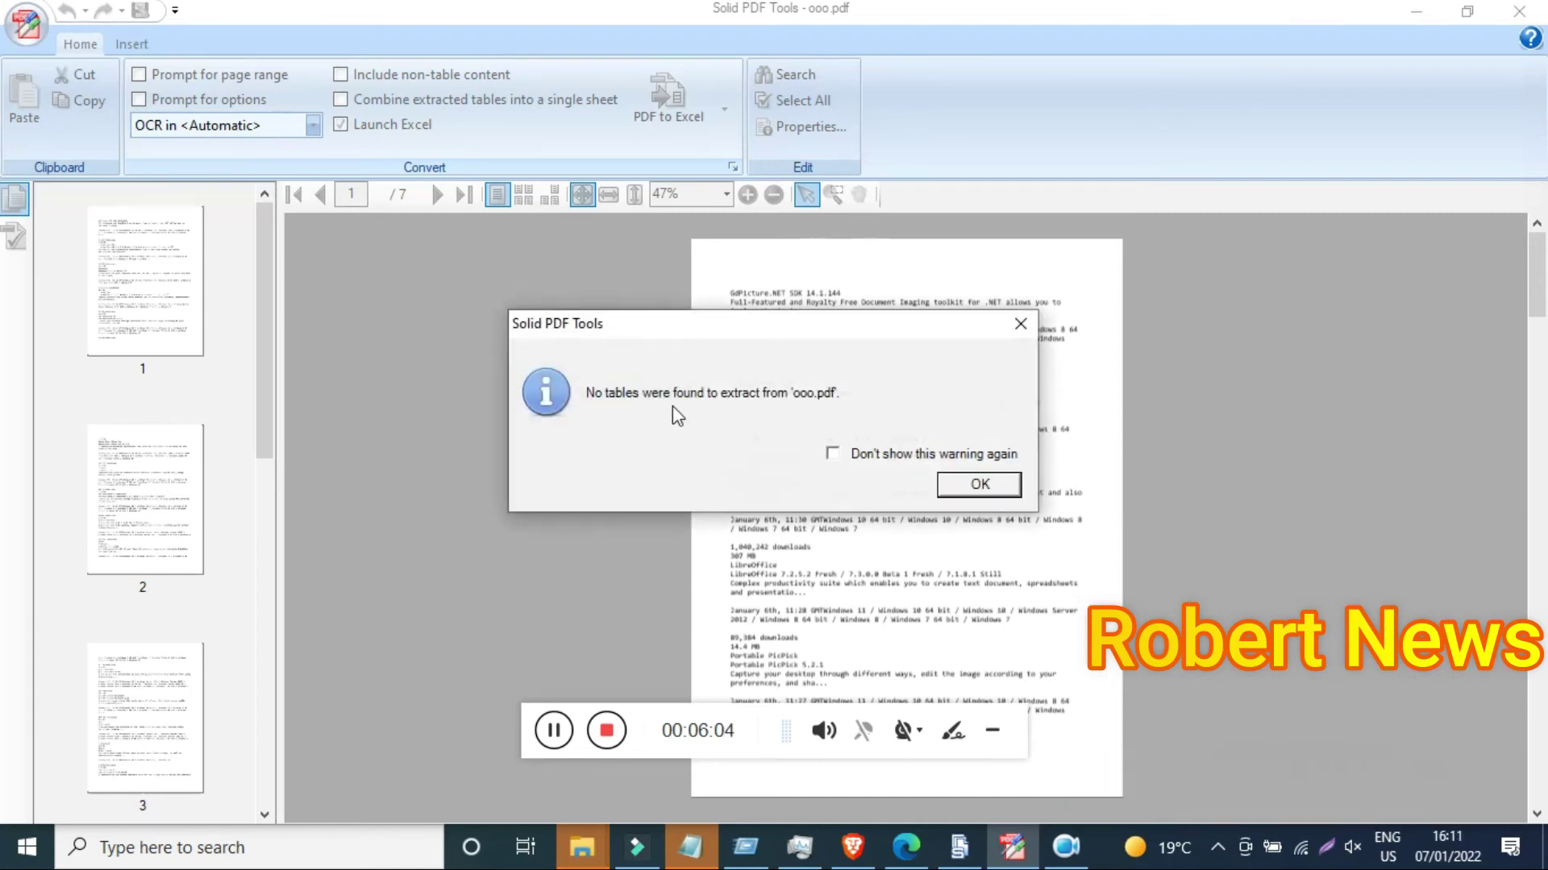
pyautogui.click(980, 485)
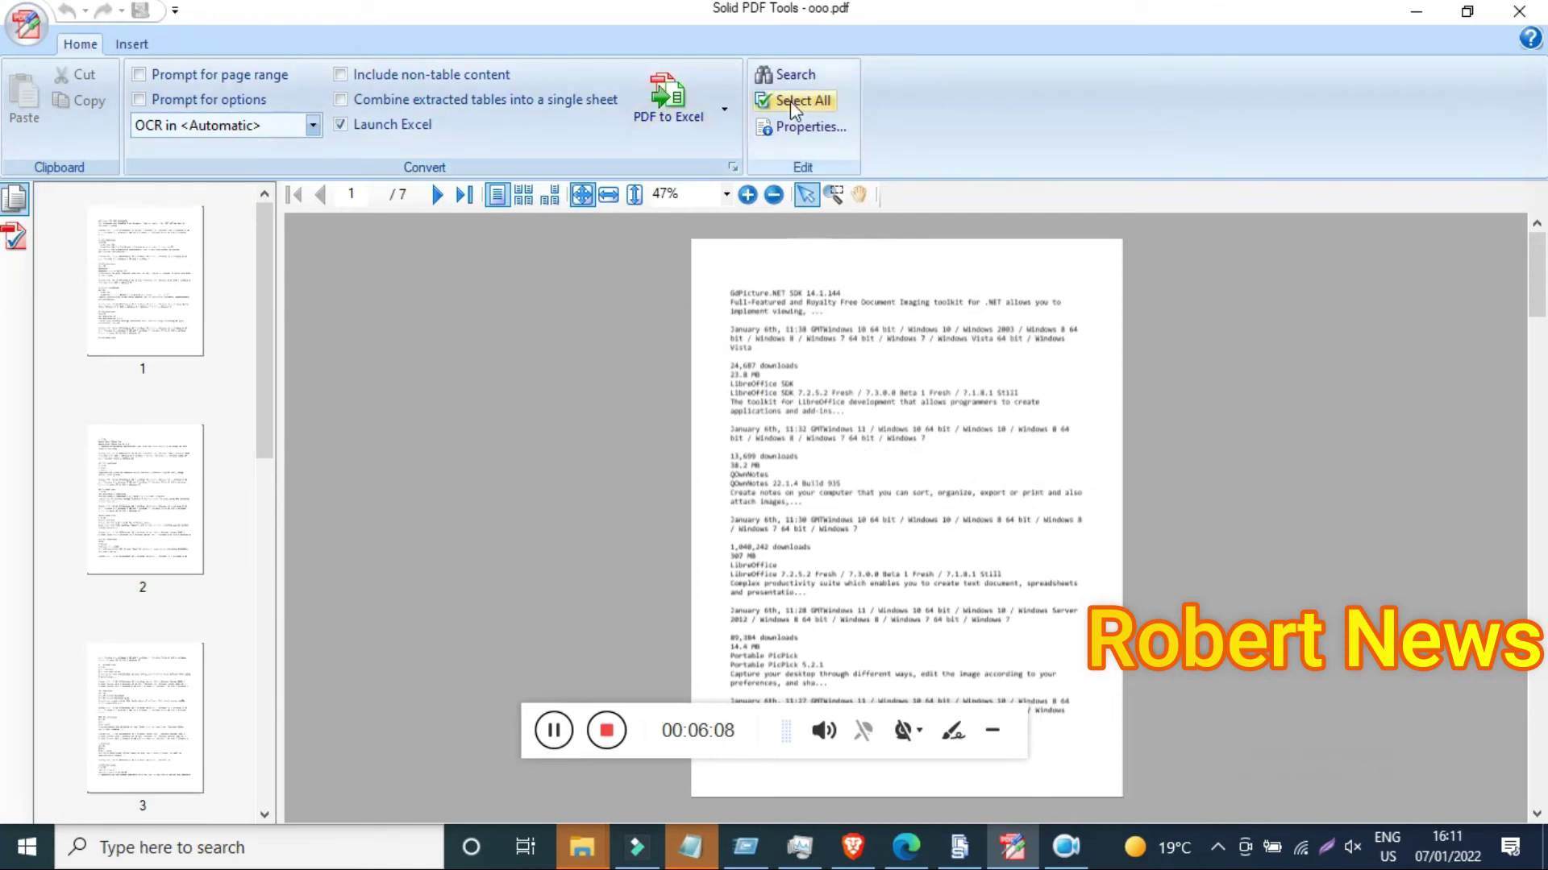
# Step: Include non-table content, then set the conversion format back to PDF to Word
pyautogui.click(445, 76)
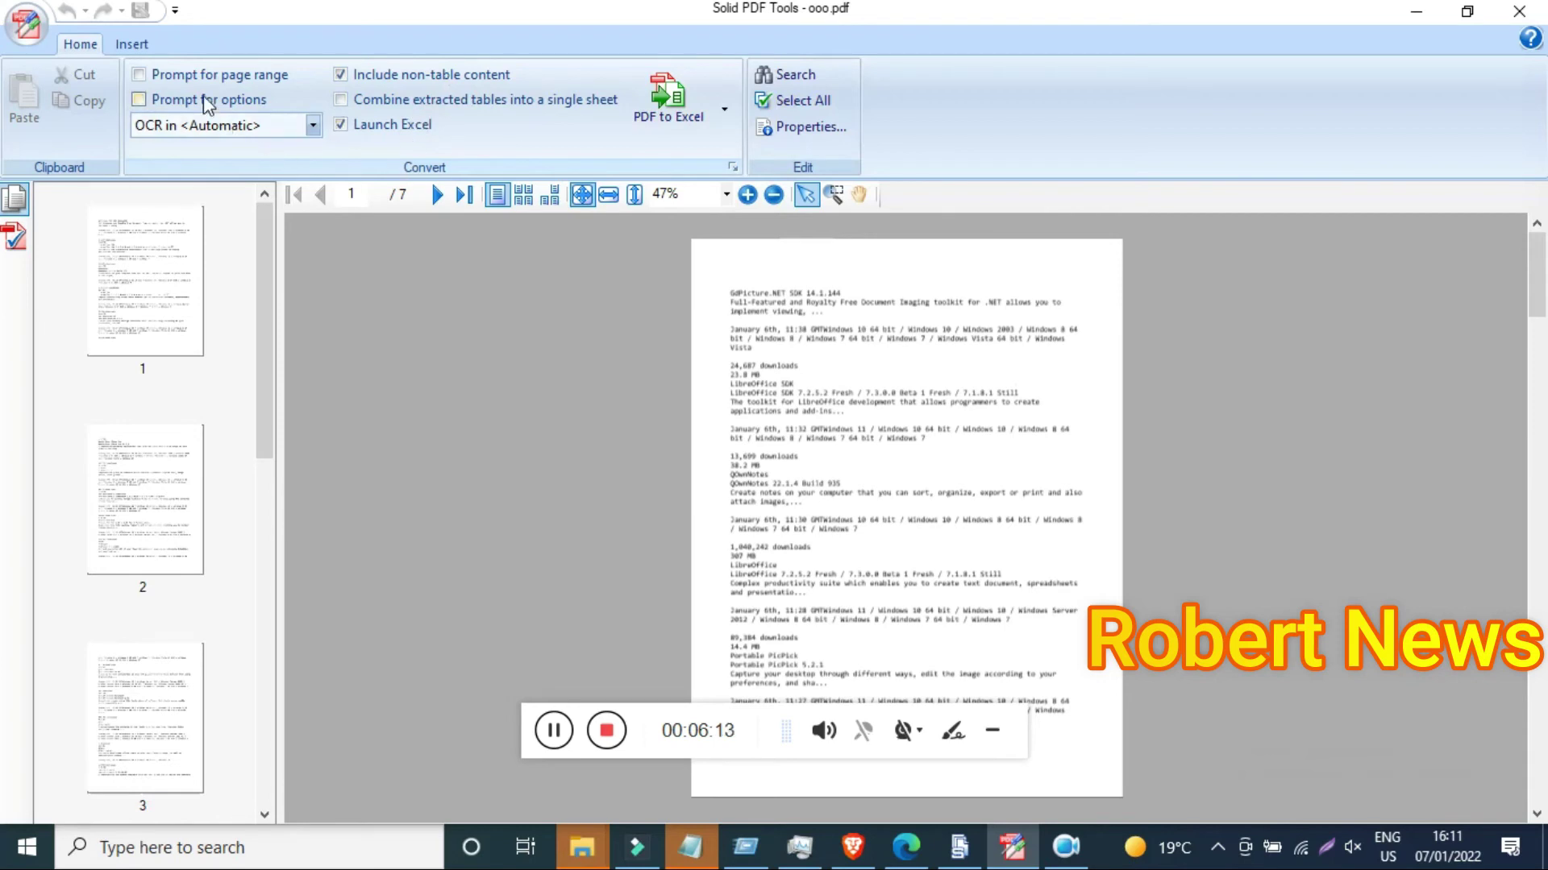
pyautogui.click(723, 110)
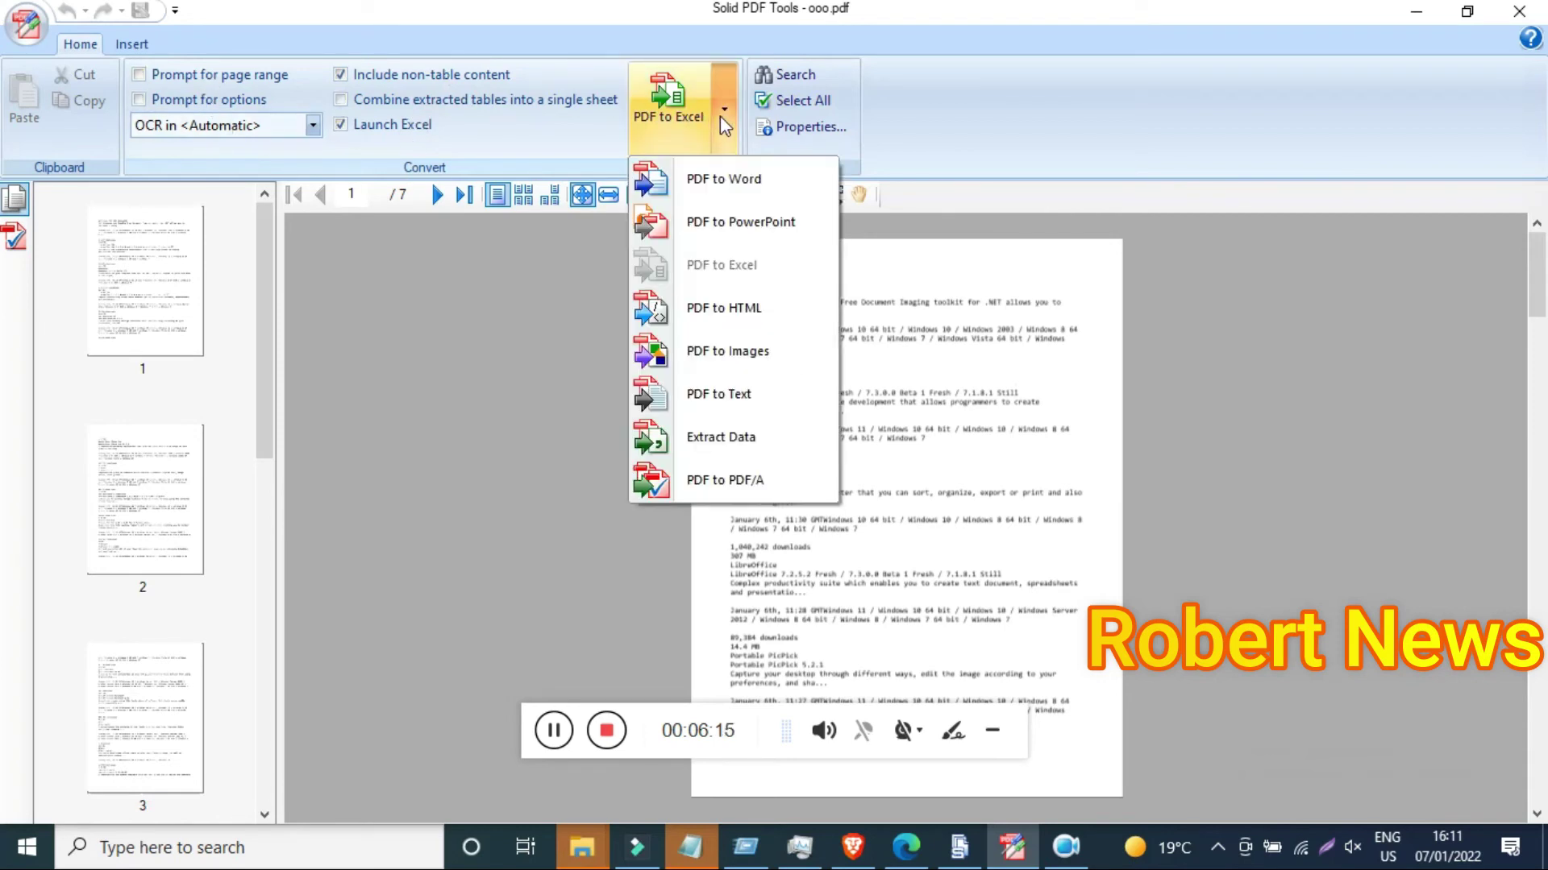
pyautogui.click(724, 179)
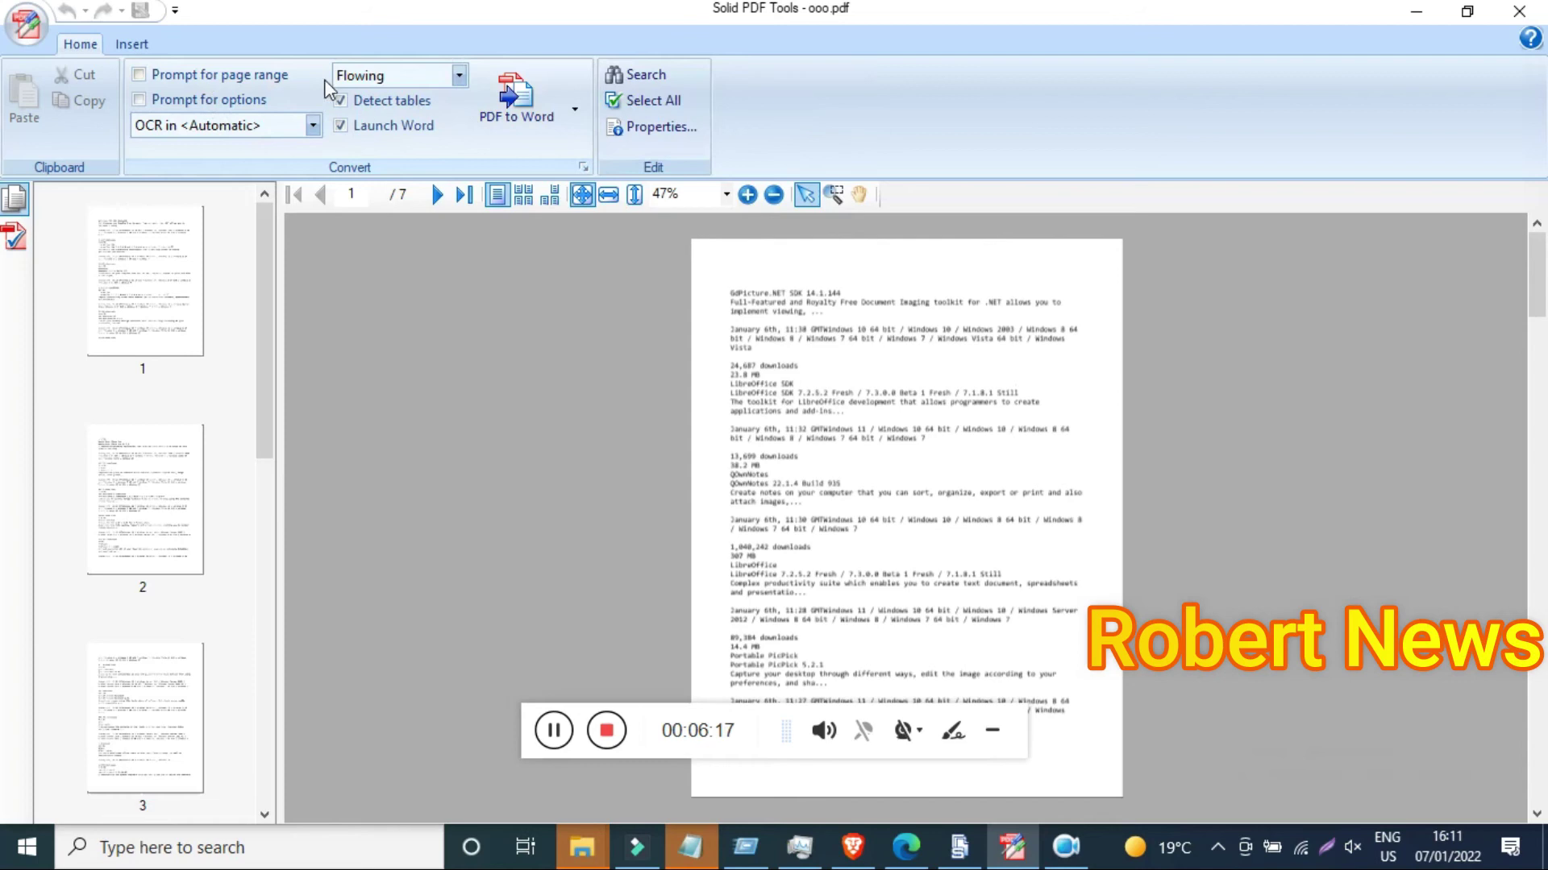
# Step: Show the PDF/A panel and convert ooo.pdf to Word, saving it as ooo.docx in Documents
pyautogui.click(15, 237)
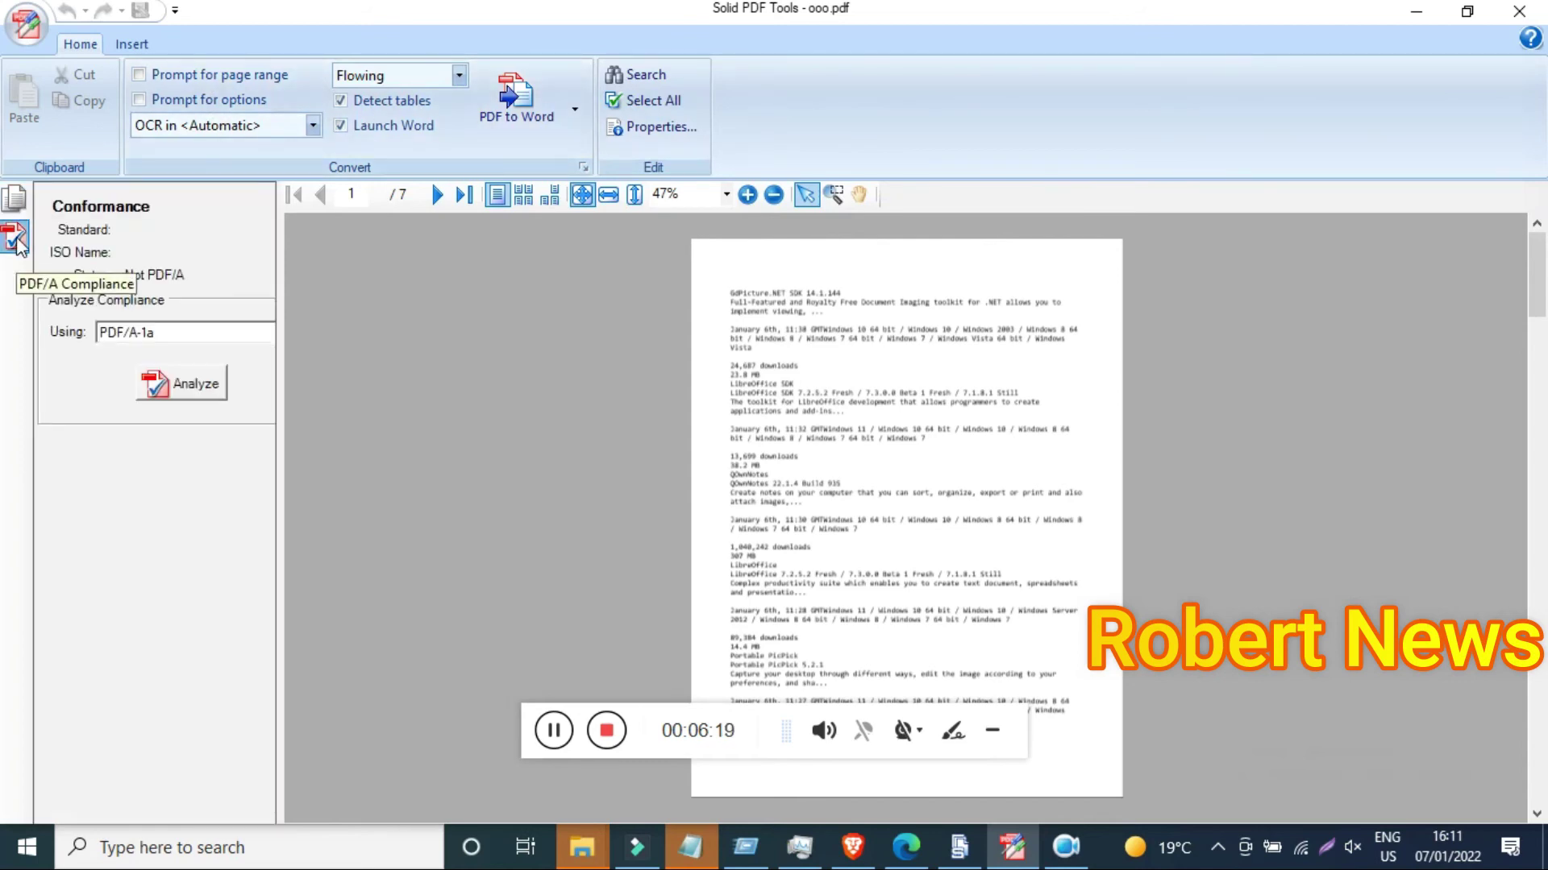
pyautogui.click(524, 123)
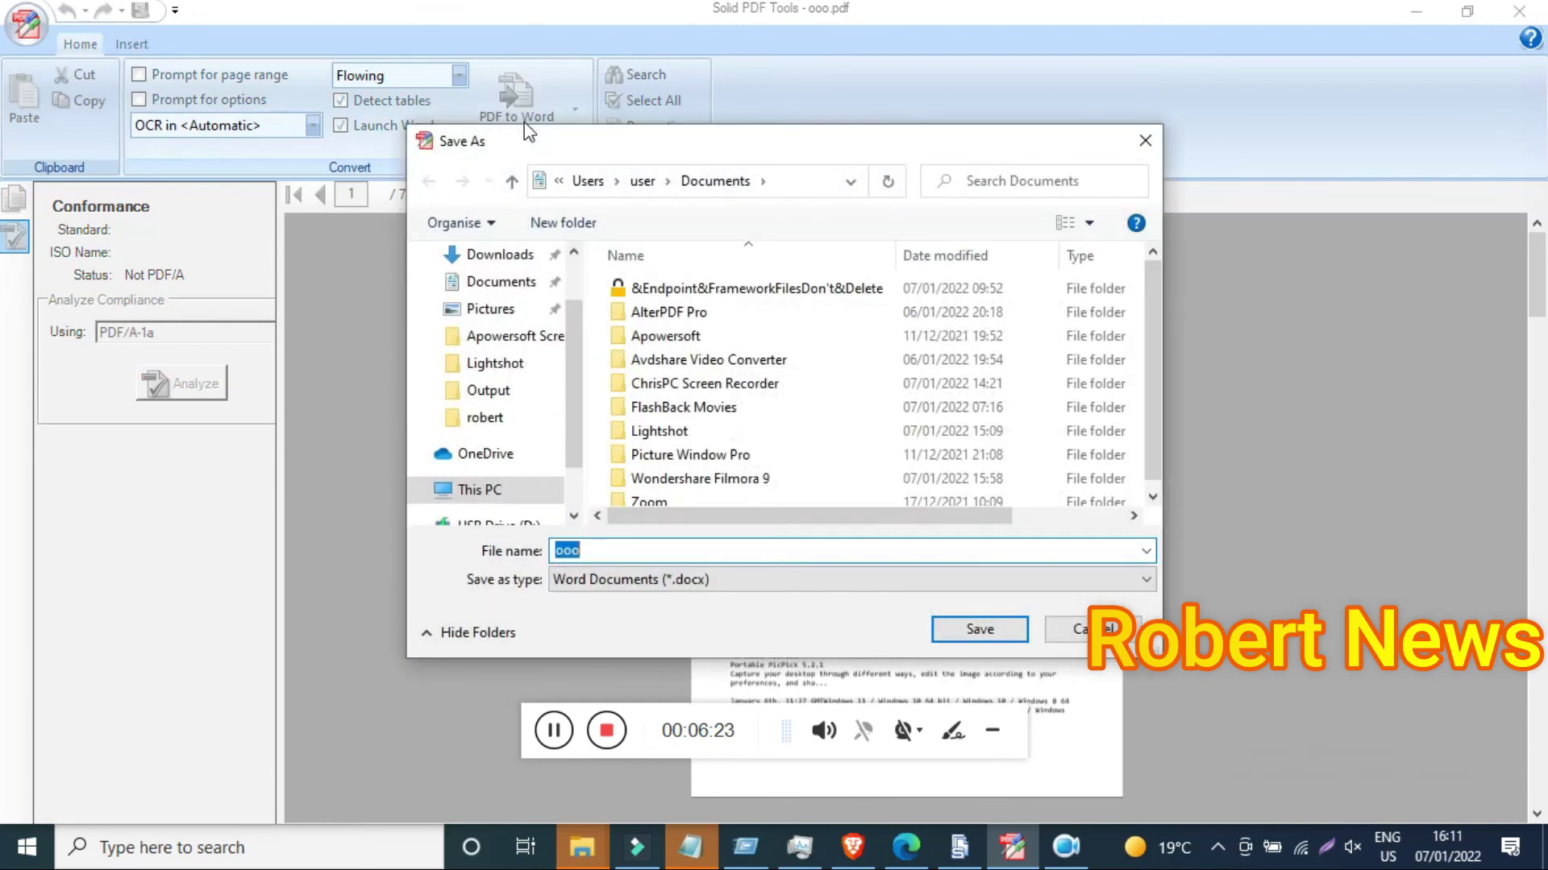
pyautogui.click(974, 635)
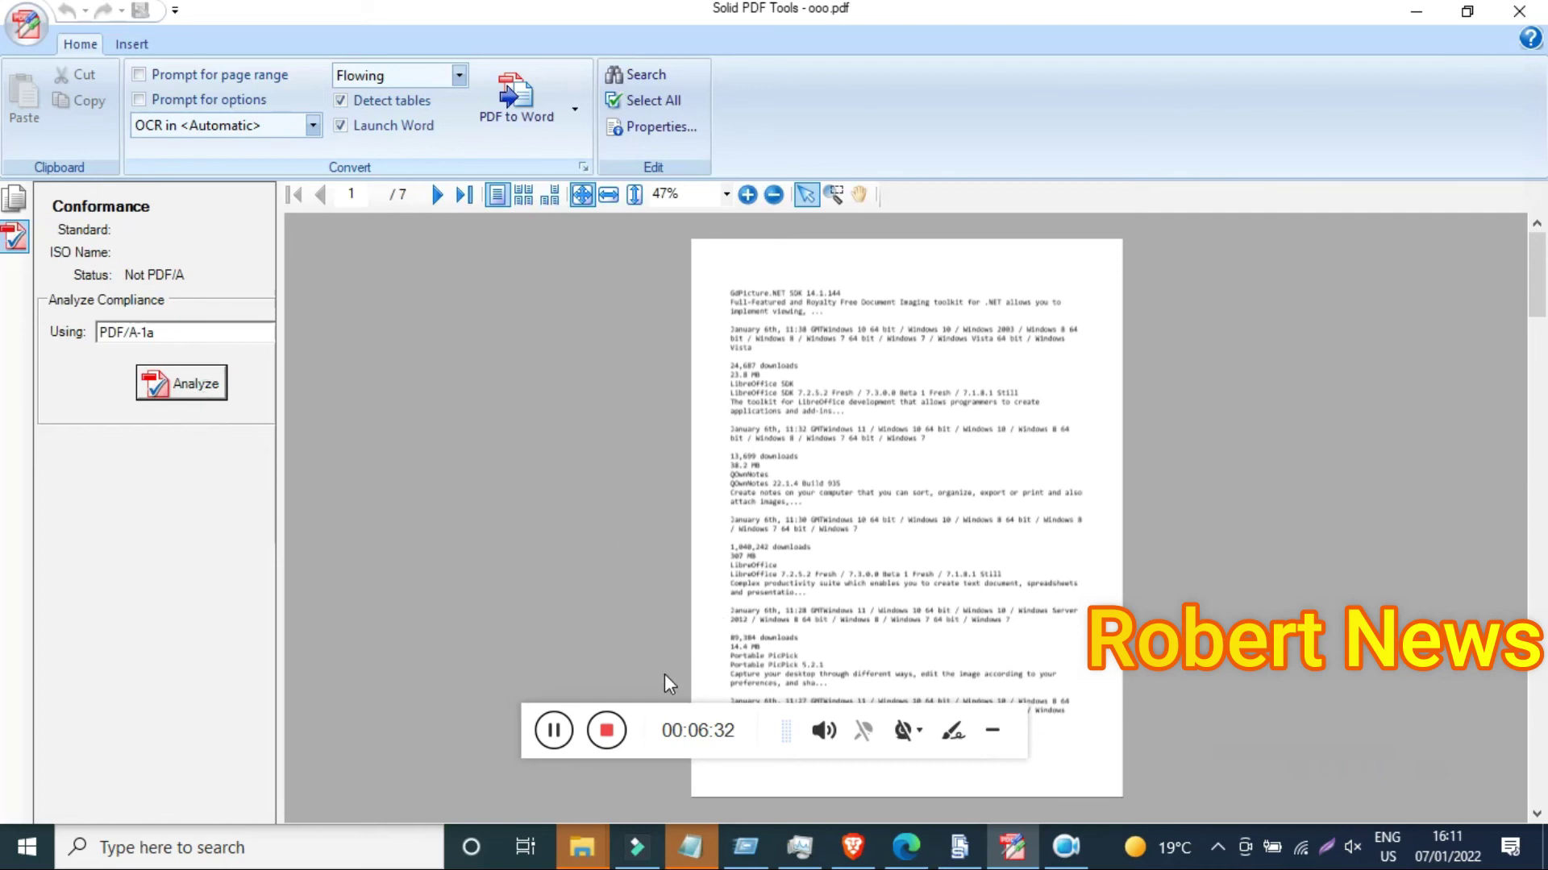
# Step: Import the pages of ooo.pdf from the Desktop into the document
pyautogui.click(132, 45)
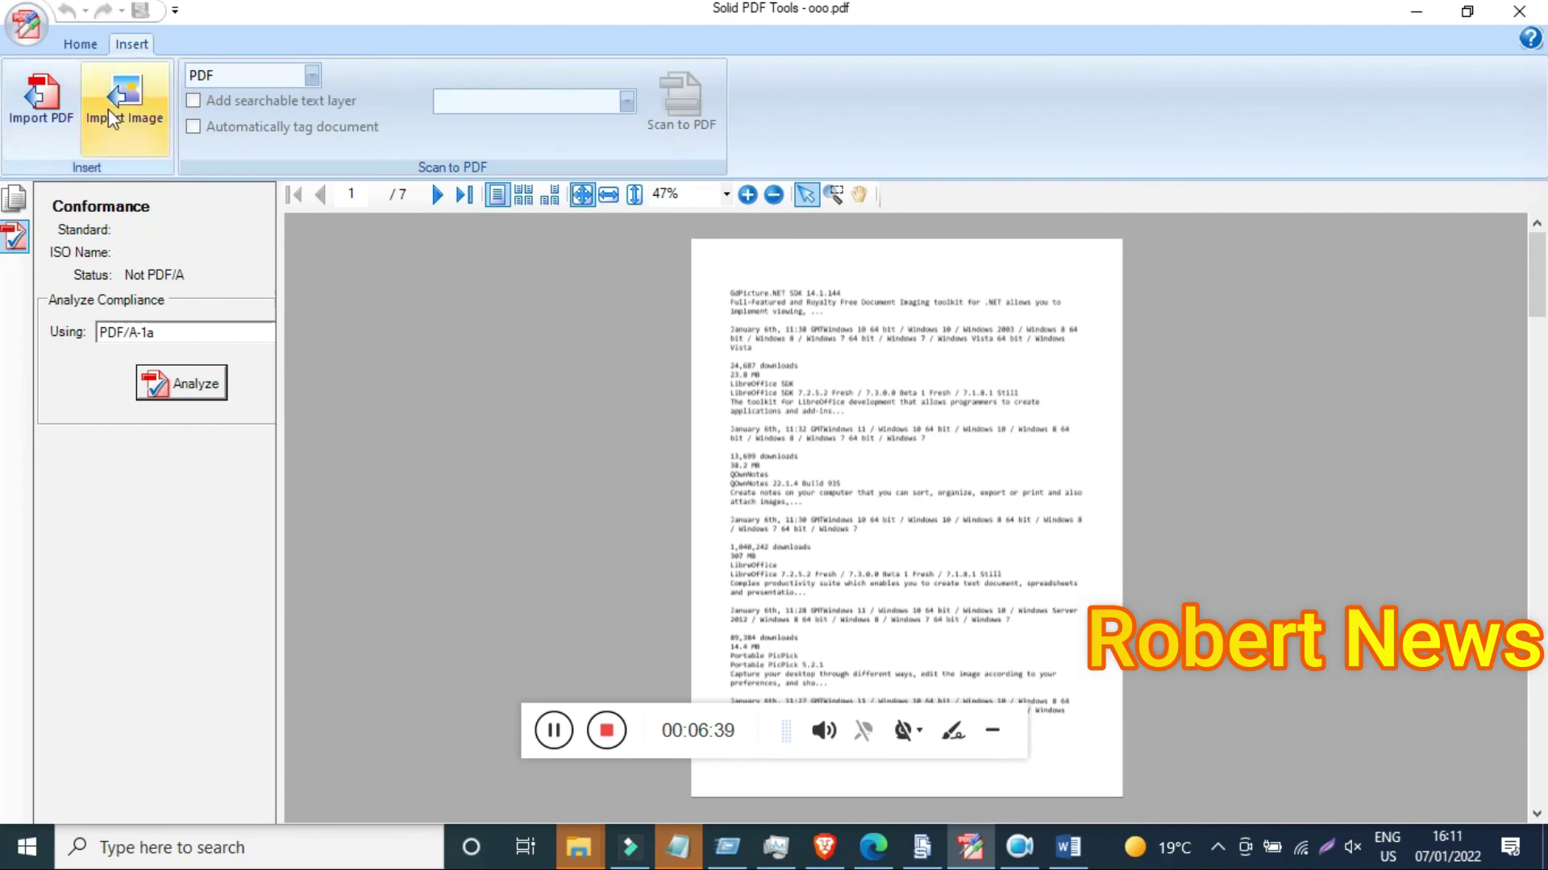
pyautogui.click(48, 111)
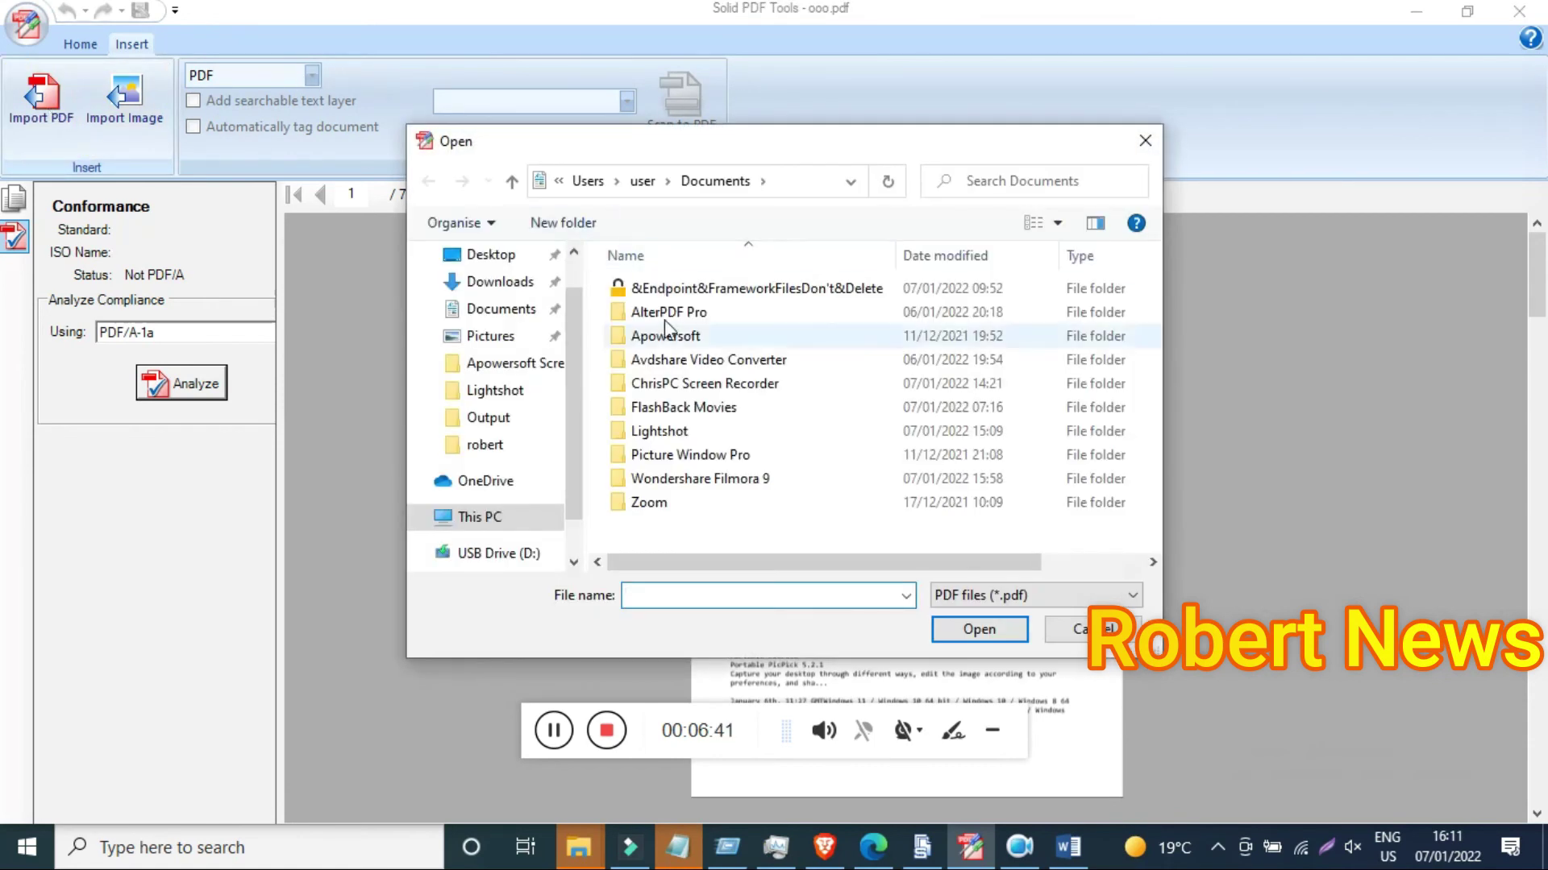
pyautogui.click(489, 256)
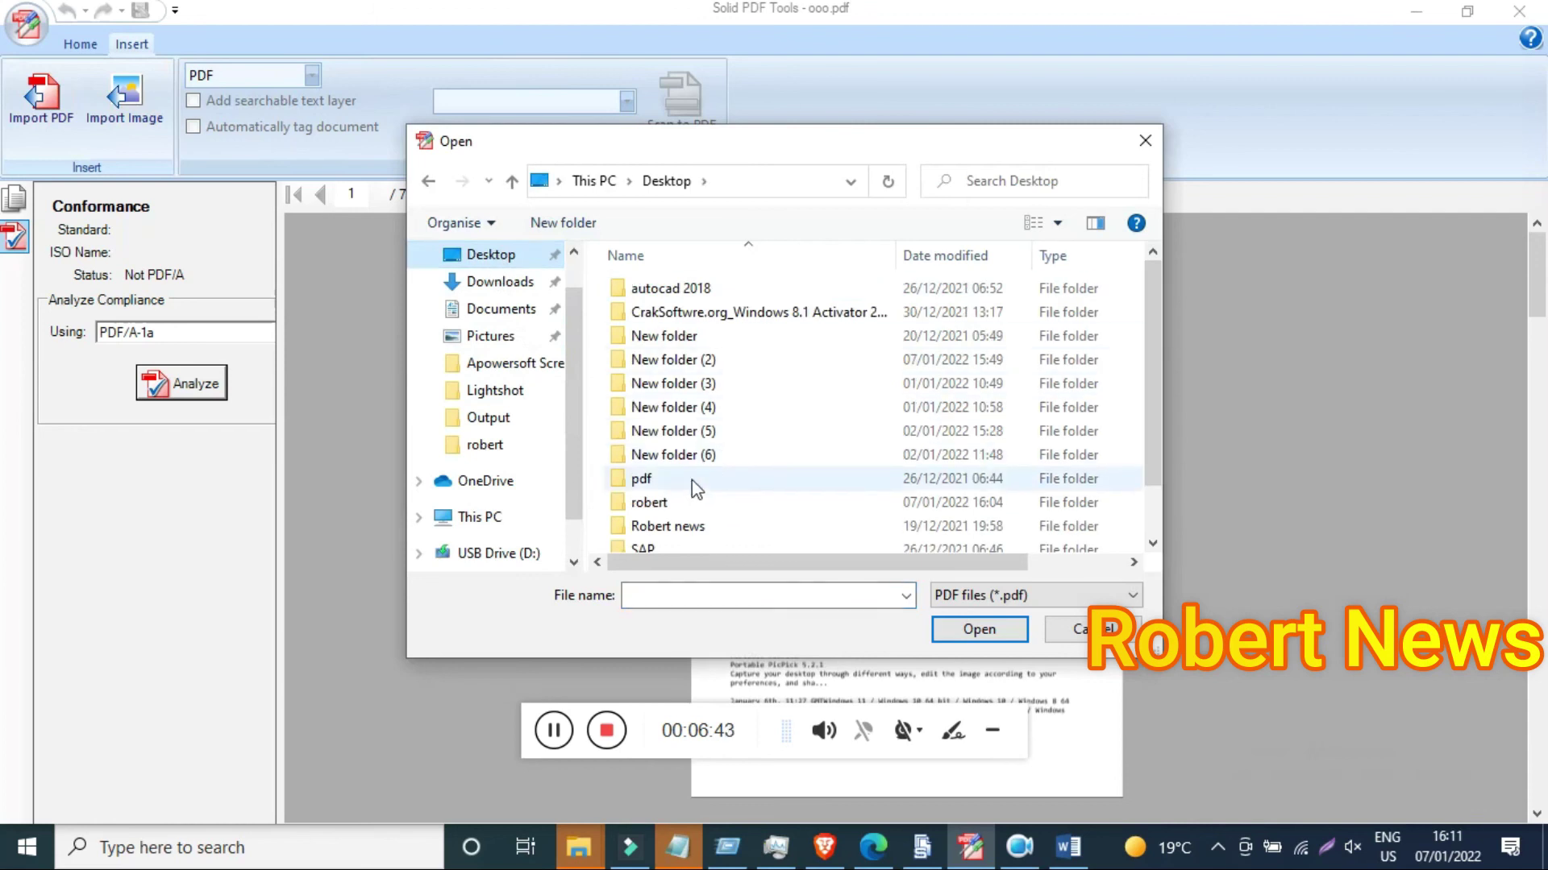
pyautogui.scroll(-3, 1155, 447)
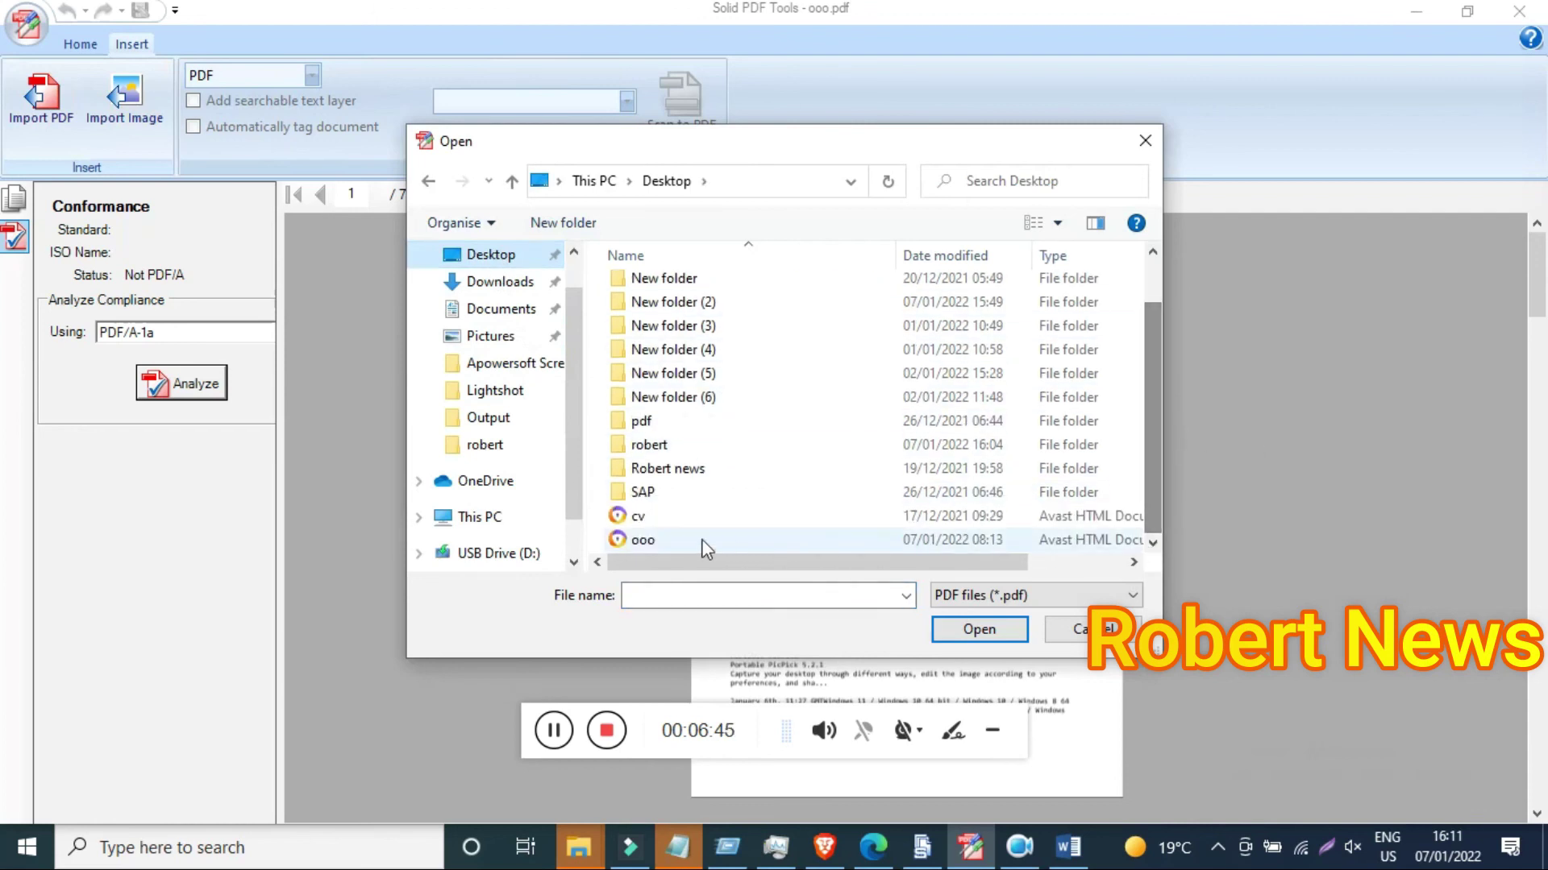
pyautogui.doubleClick(675, 537)
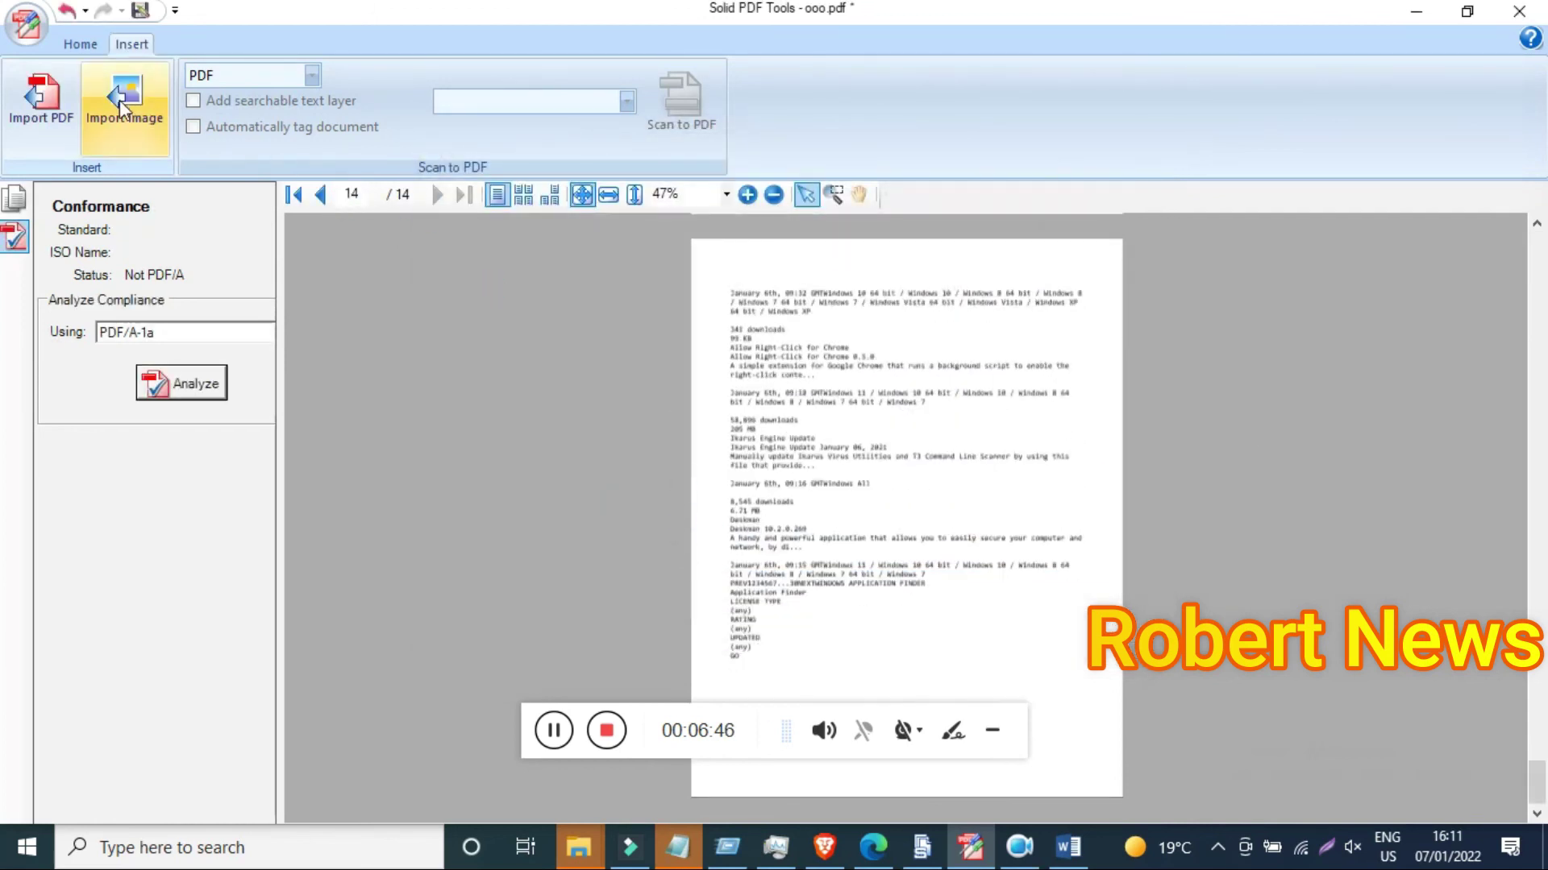
# Step: Import the Screenshot_1 image from Documents > Lightshot into the document
pyautogui.click(125, 97)
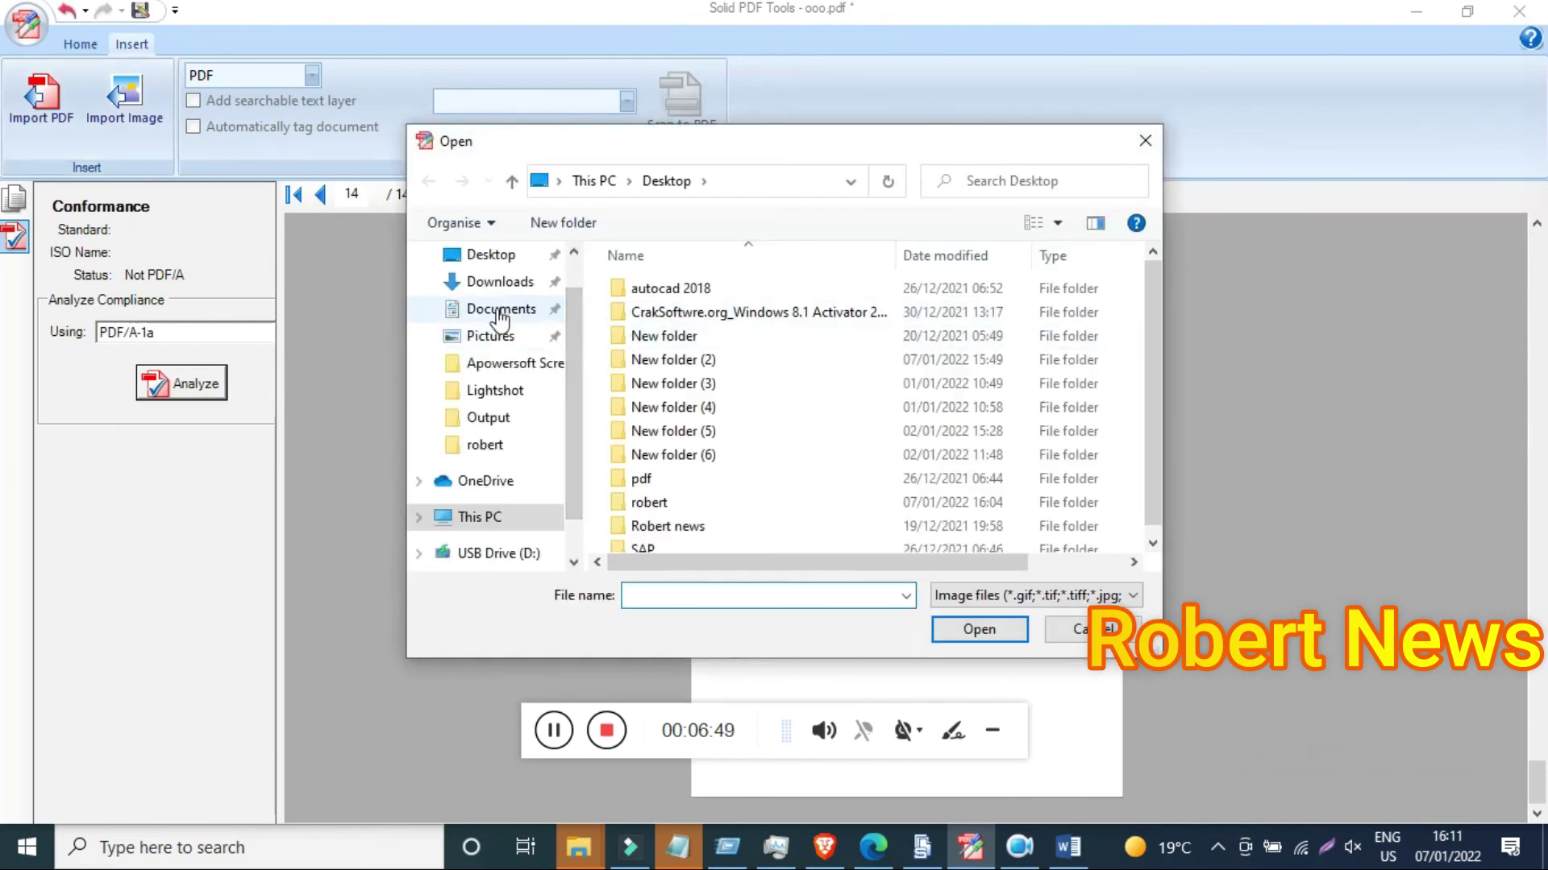
pyautogui.click(496, 310)
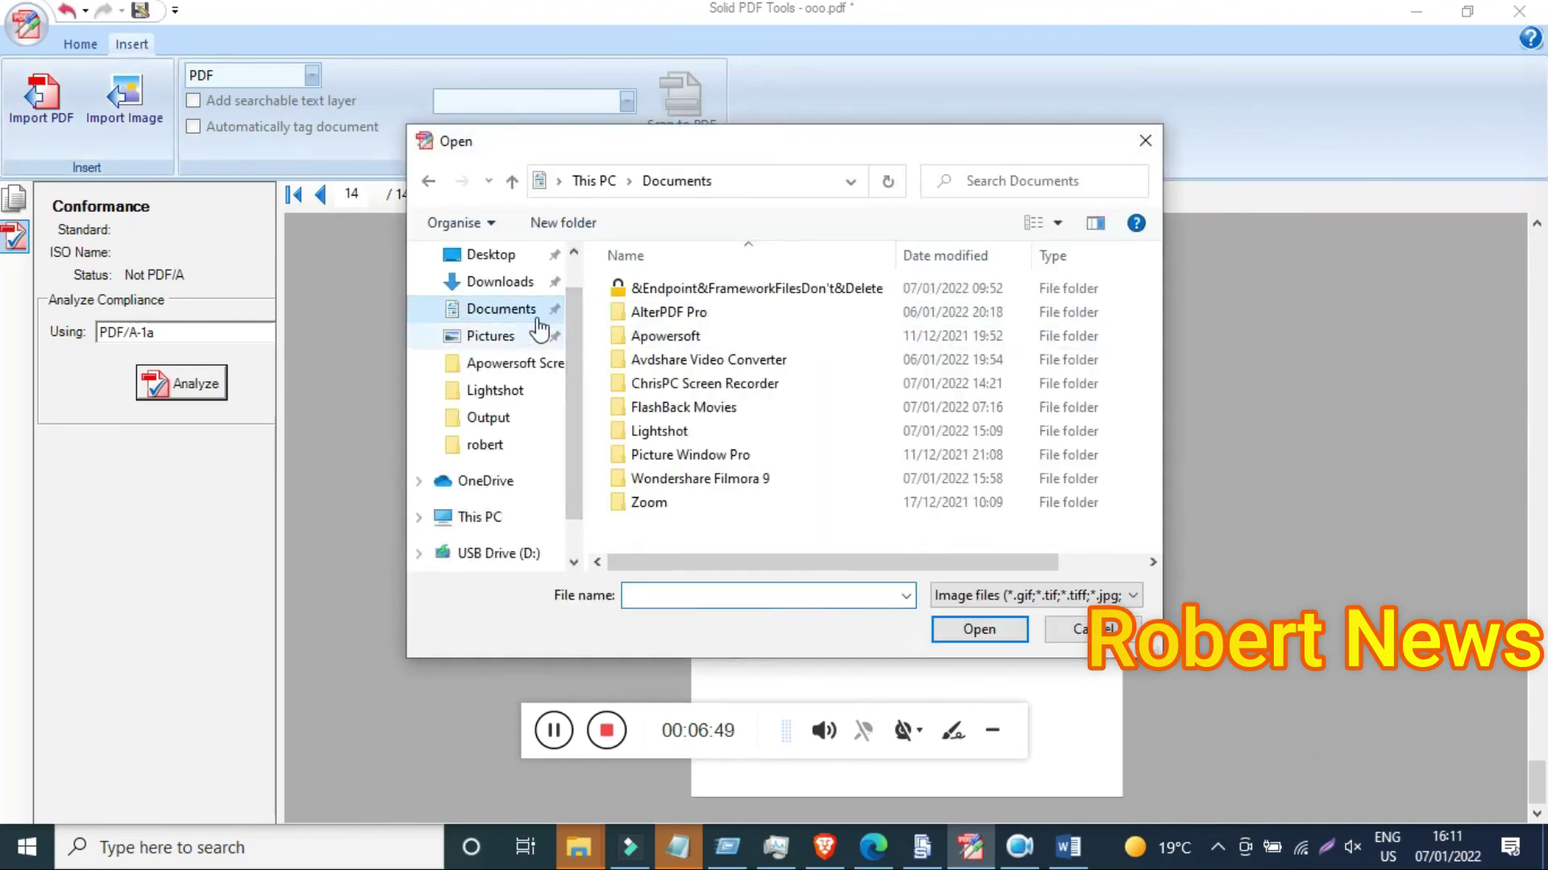
pyautogui.doubleClick(643, 431)
pyautogui.click(662, 333)
pyautogui.doubleClick(661, 333)
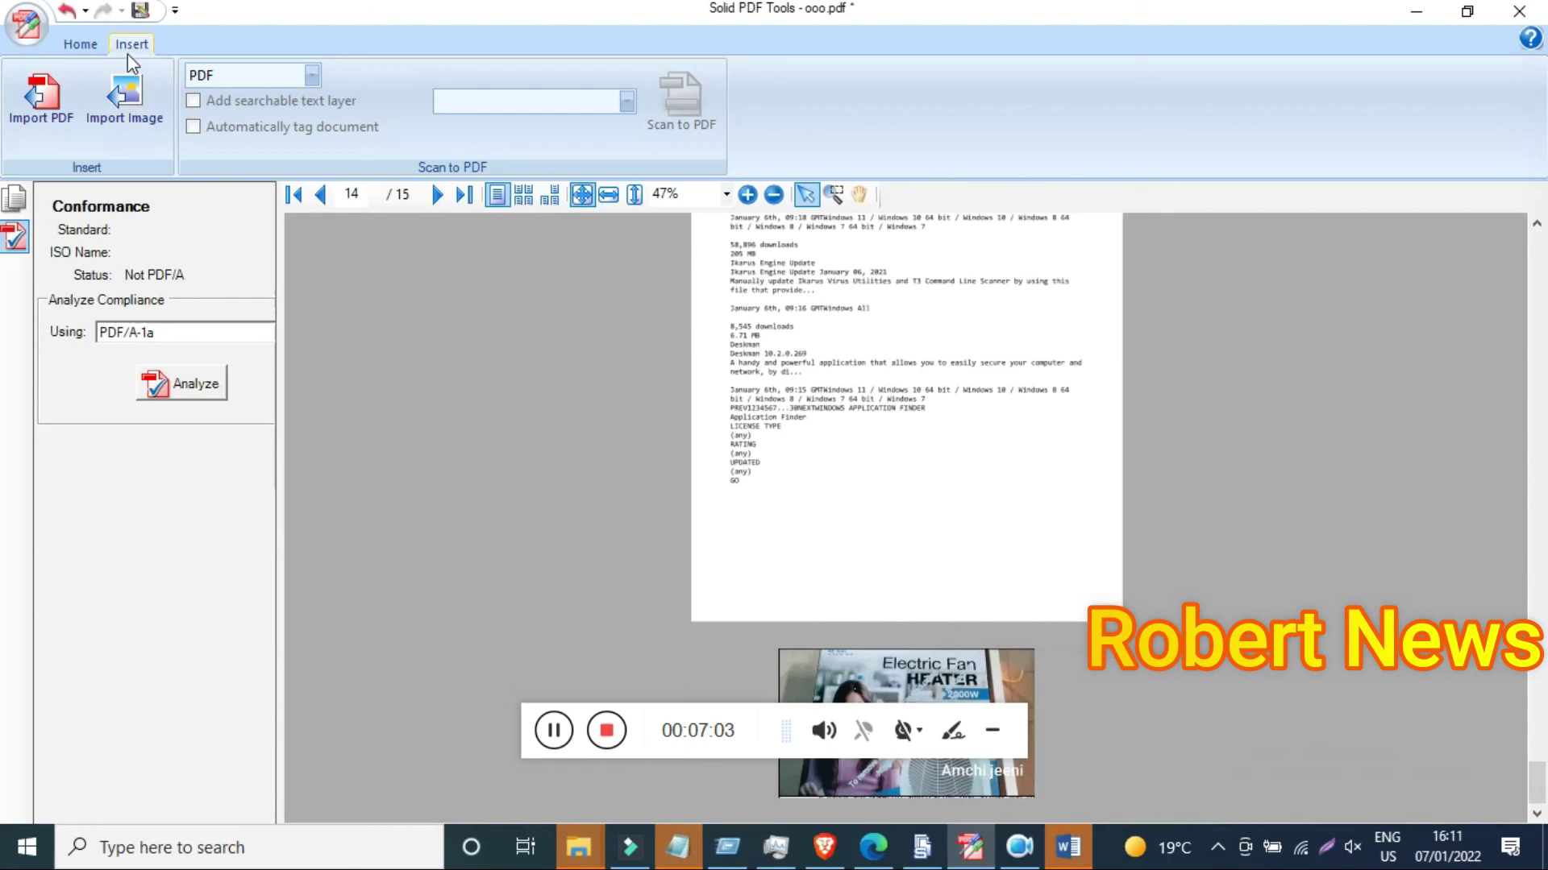
# Step: Return to Home and show the Customize Quick Access Toolbar options
pyautogui.click(85, 49)
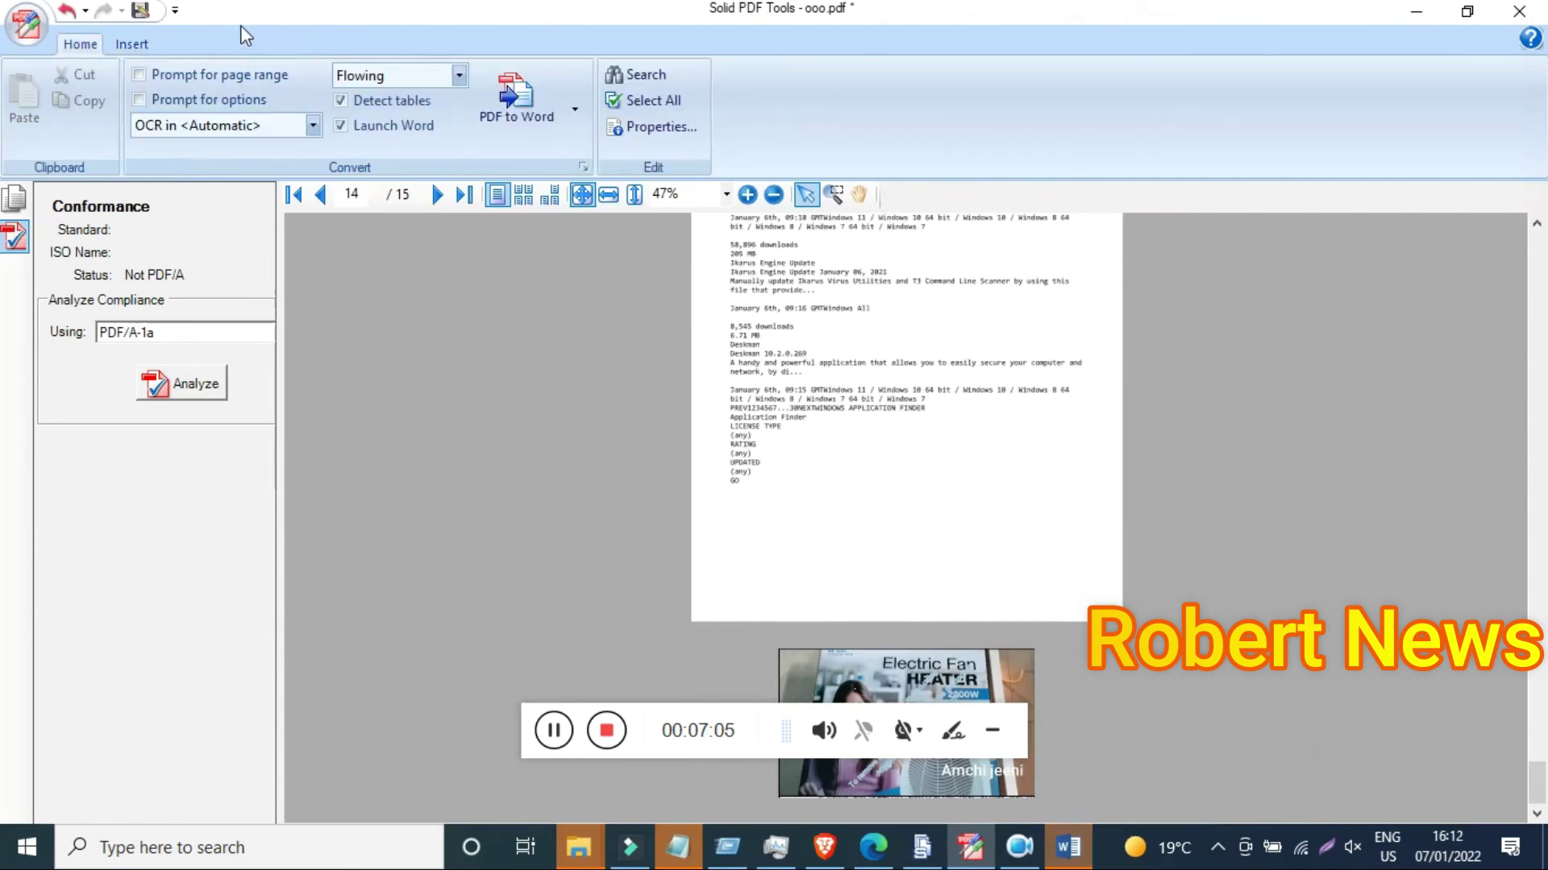
pyautogui.click(174, 12)
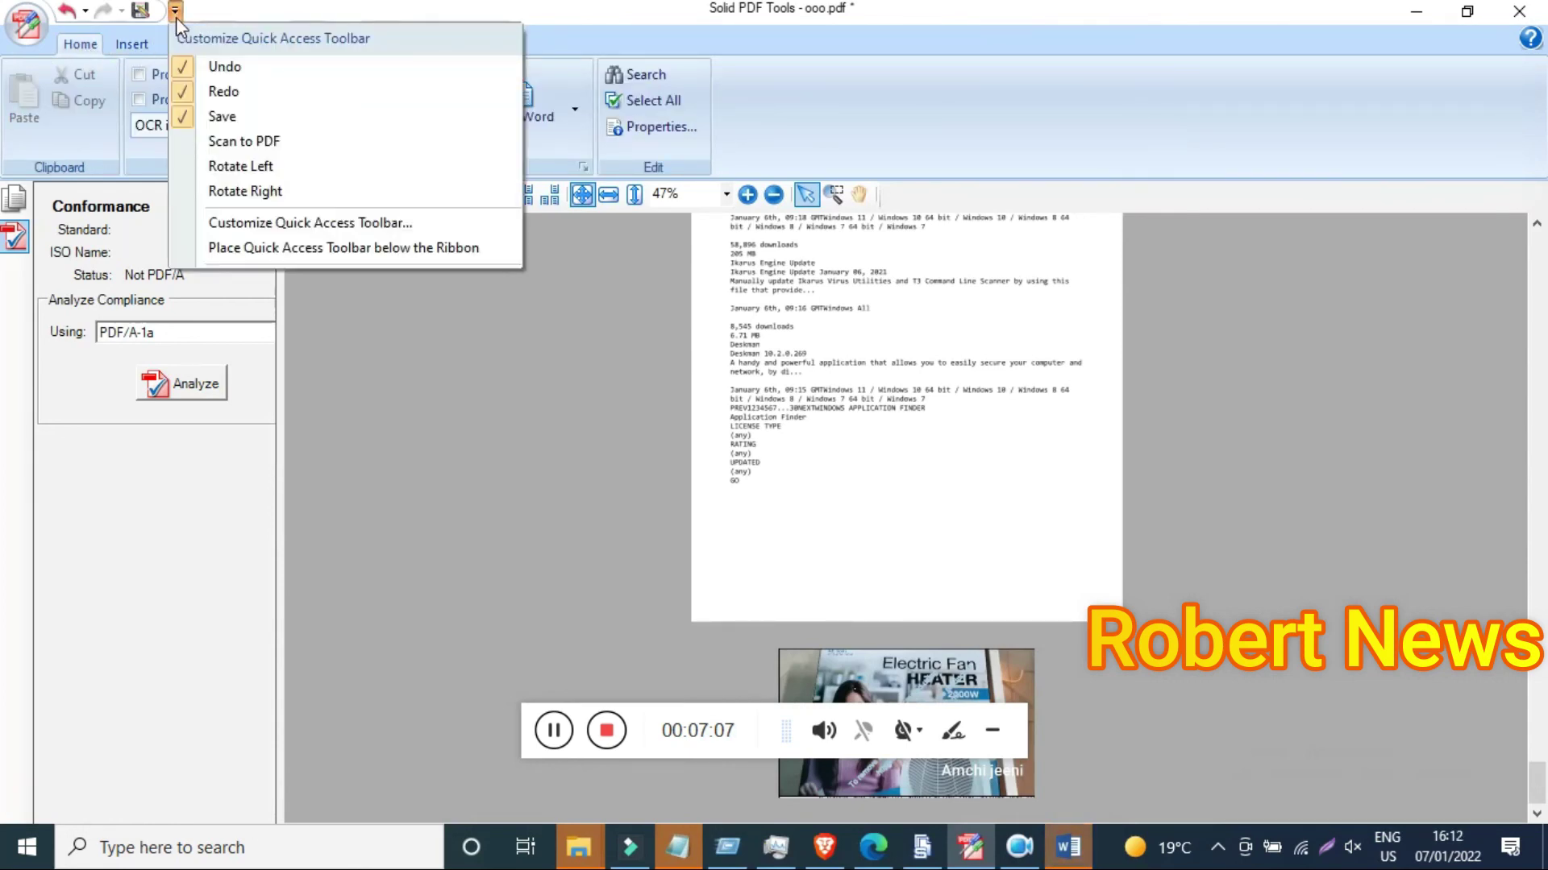